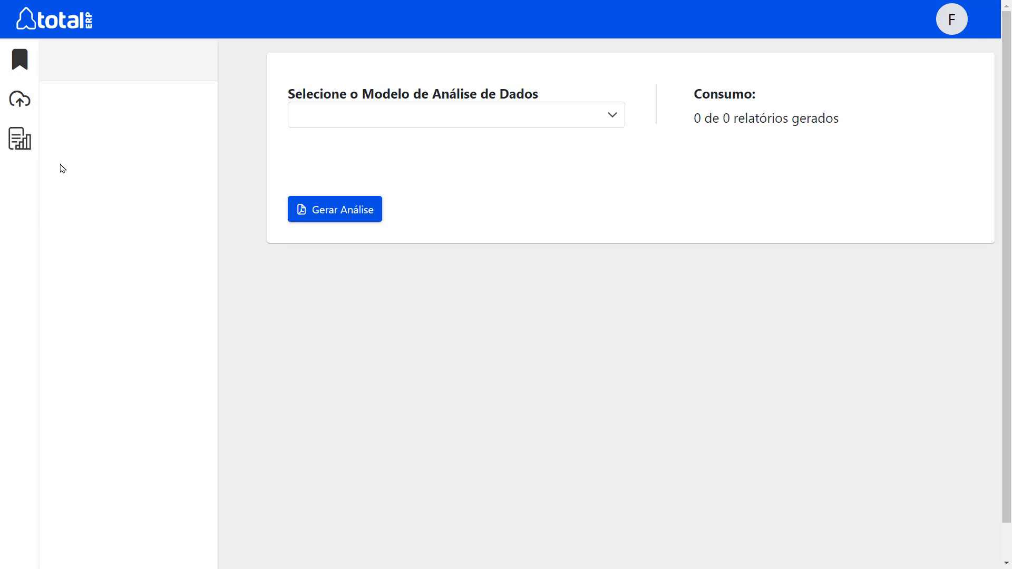
Go to the Modelo de Análise de Dados list and start a new model.
{"action": "left_click", "coordinate": [19, 140]}
{"action": "left_click", "coordinate": [162, 117]}
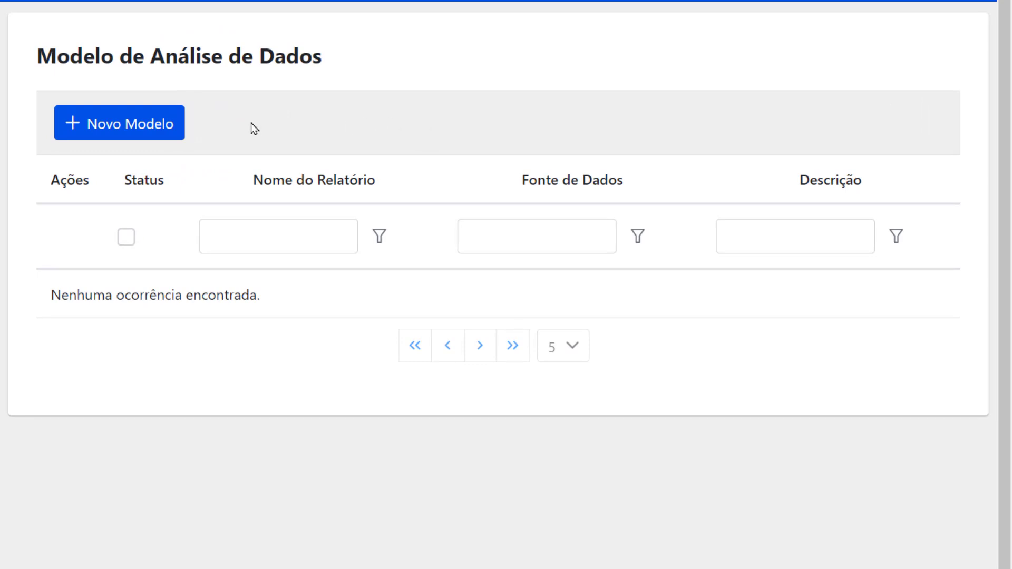
{"action": "left_click", "coordinate": [166, 136]}
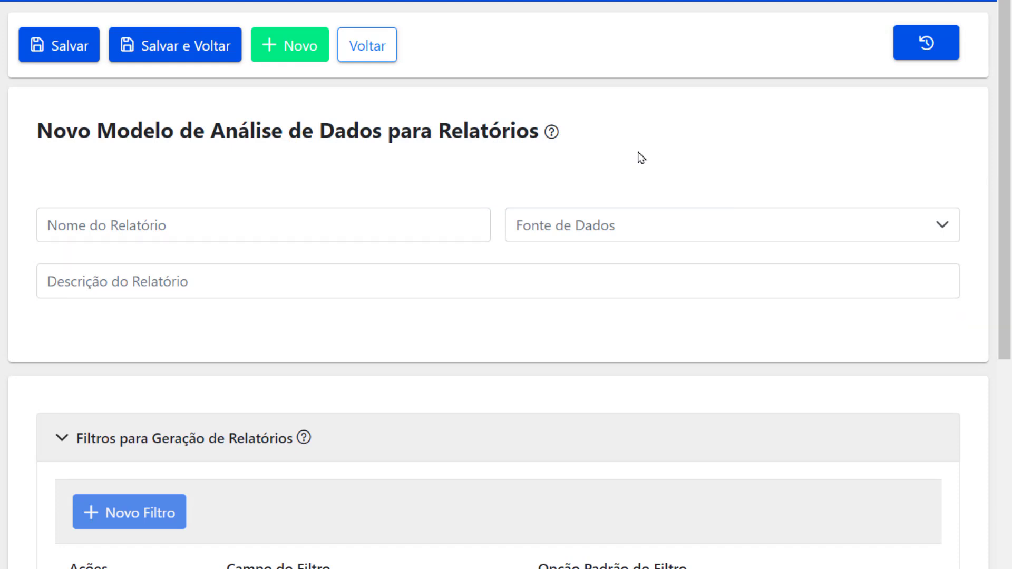
Name the report "Relatório financeiro por centro de custo" and describe it as "Relatório com dados de contas agrupadas por centro de custo".
{"action": "left_click", "coordinate": [348, 222]}
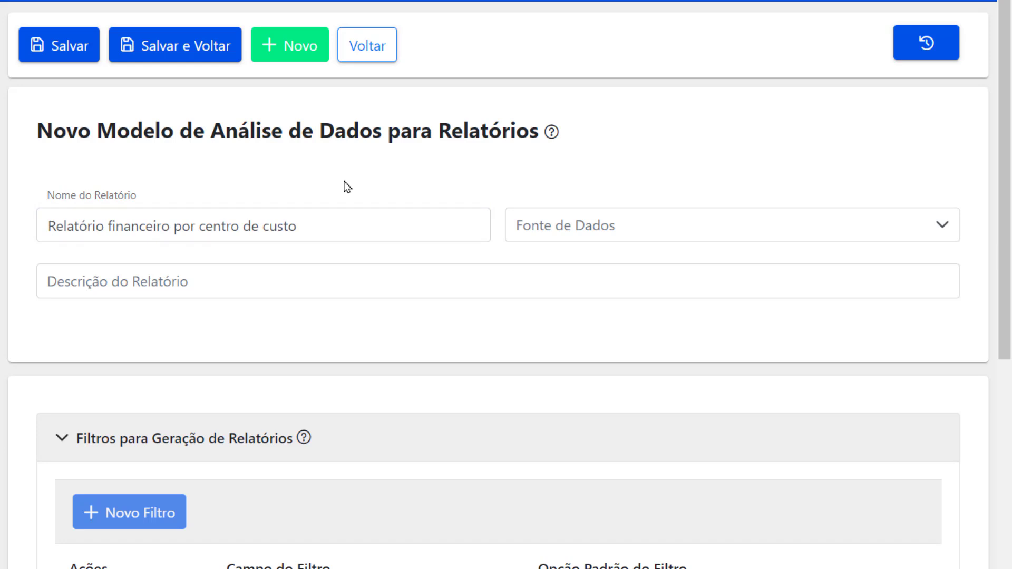
{"action": "left_click", "coordinate": [328, 287]}
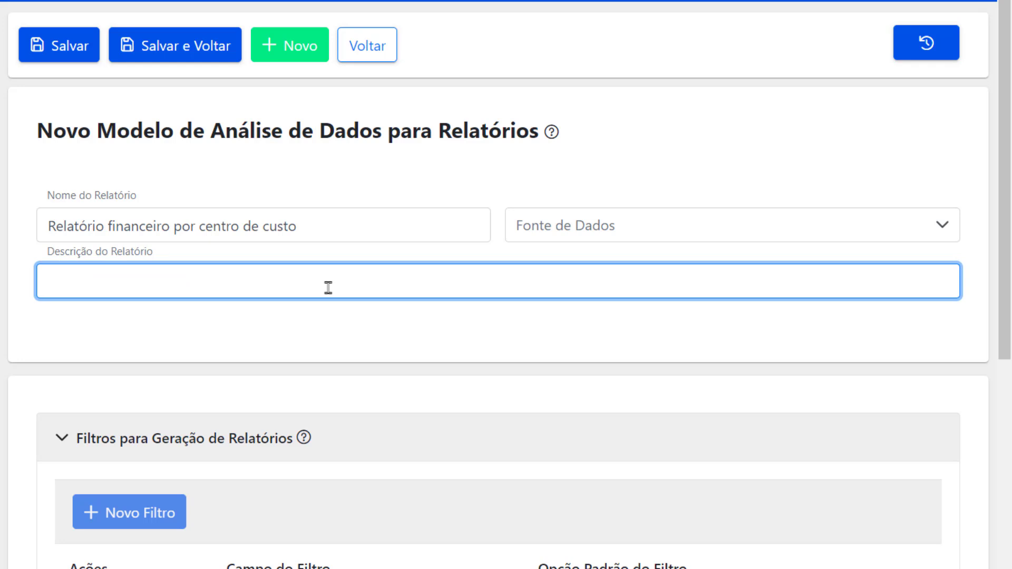
{"action": "type", "text": "Relatório com dados de contas agrupadas por centro de custo"}
{"action": "left_click", "coordinate": [494, 314]}
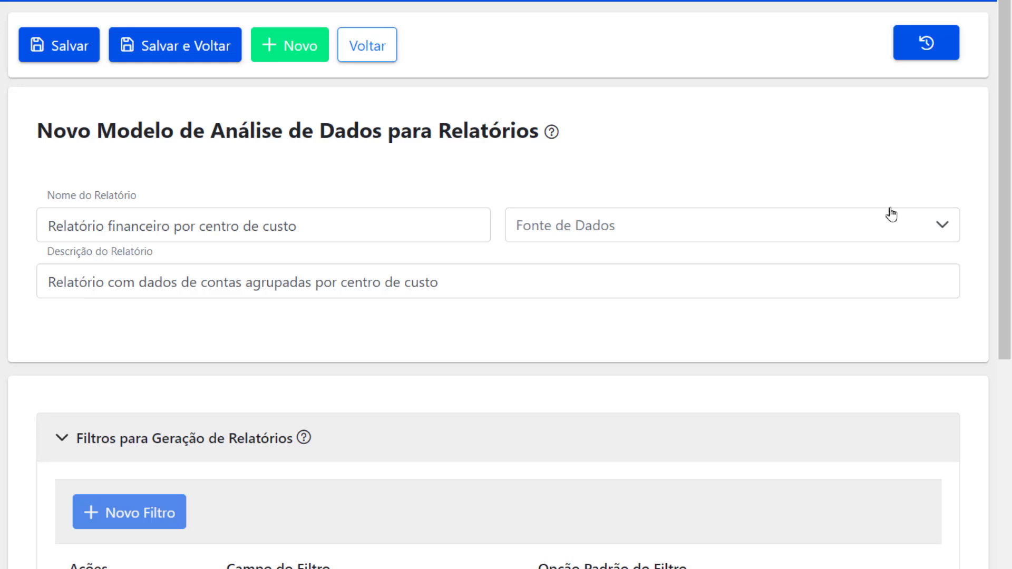
Set the report's data source (Fonte de Dados) to Contas Pagar e Receber.
{"action": "left_click", "coordinate": [915, 227]}
{"action": "scroll", "coordinate": [887, 353], "scroll_direction": "down", "scroll_amount": 1}
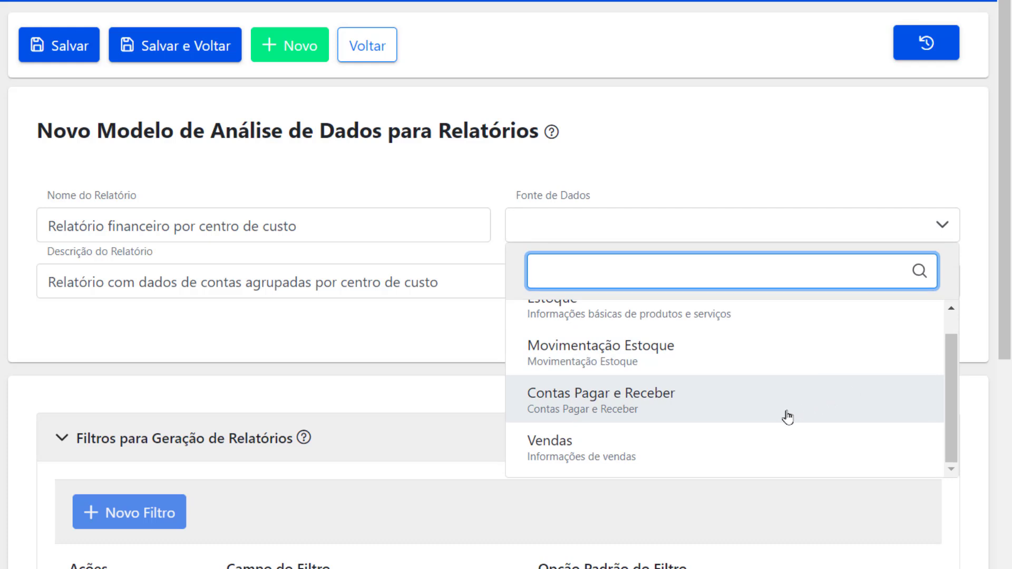
{"action": "left_click", "coordinate": [695, 421]}
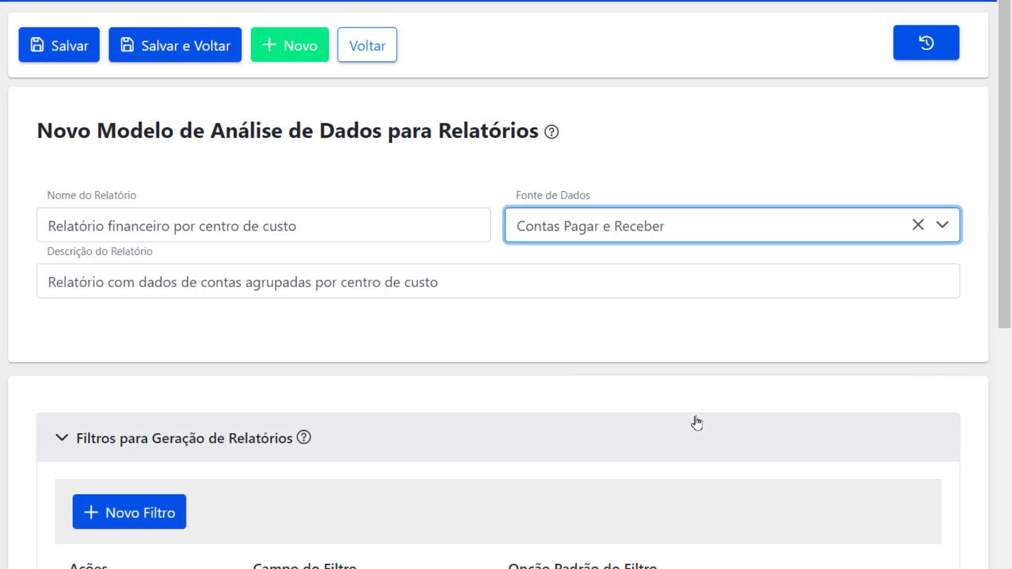
{"action": "left_click", "coordinate": [715, 336]}
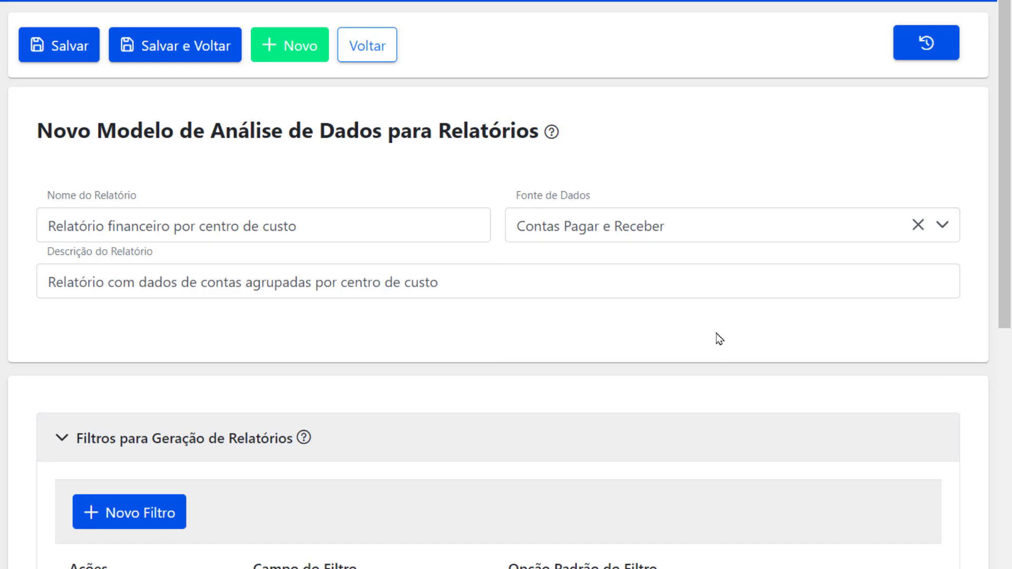
Read the help for Filtros para Geração de Relatórios and review the model's default filters.
{"action": "scroll", "coordinate": [720, 339], "scroll_direction": "down", "scroll_amount": 5}
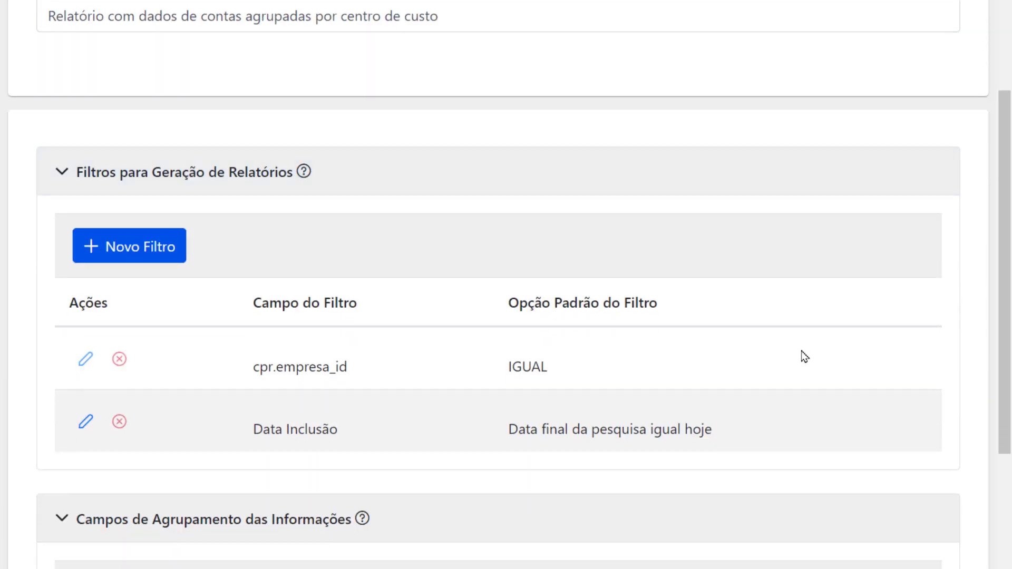
{"action": "scroll", "coordinate": [305, 158], "scroll_direction": "down", "scroll_amount": 3}
{"action": "mouse_move", "coordinate": [304, 23]}
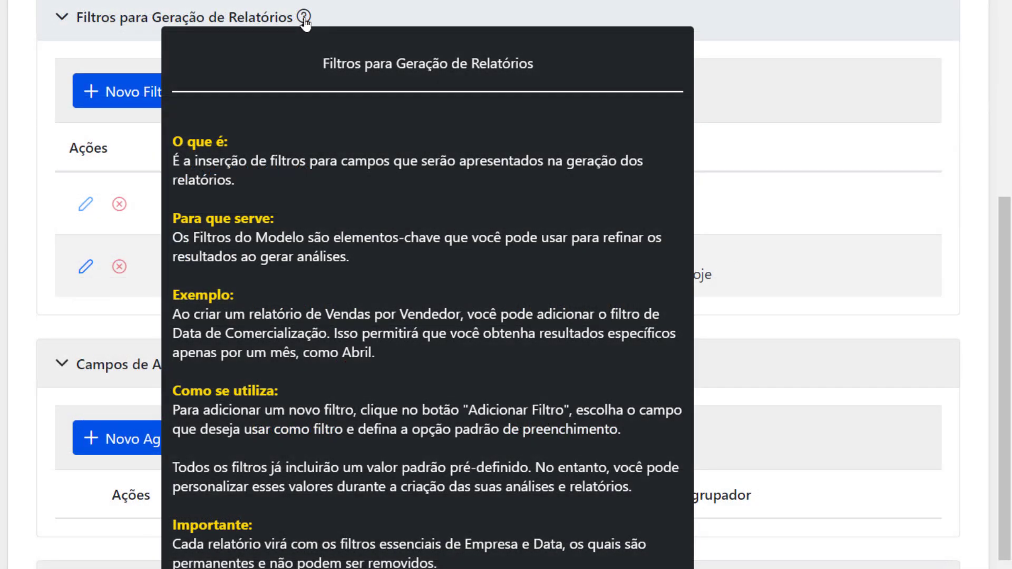
{"action": "left_click", "coordinate": [305, 21]}
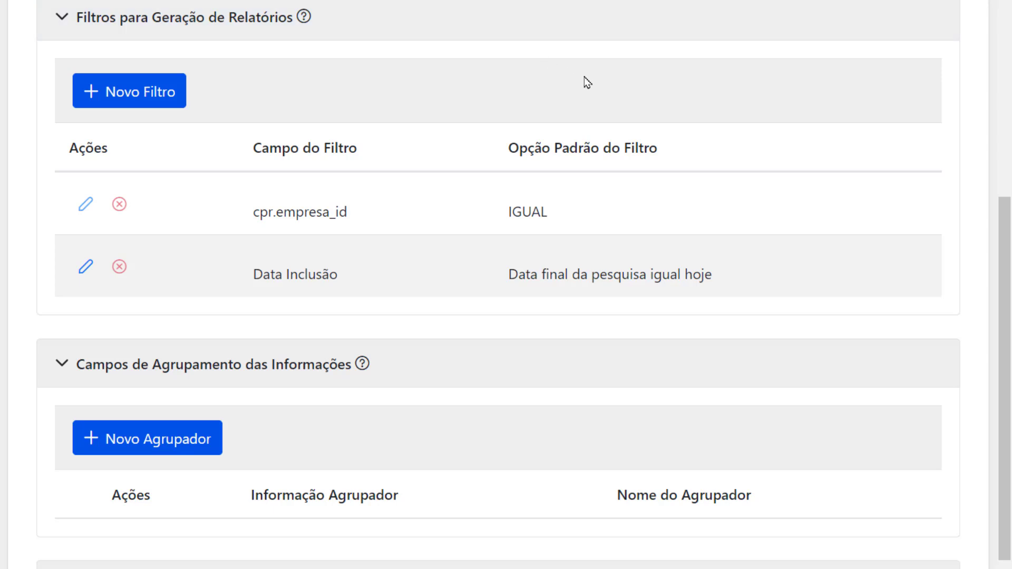
{"action": "scroll", "coordinate": [603, 93], "scroll_direction": "up", "scroll_amount": 3}
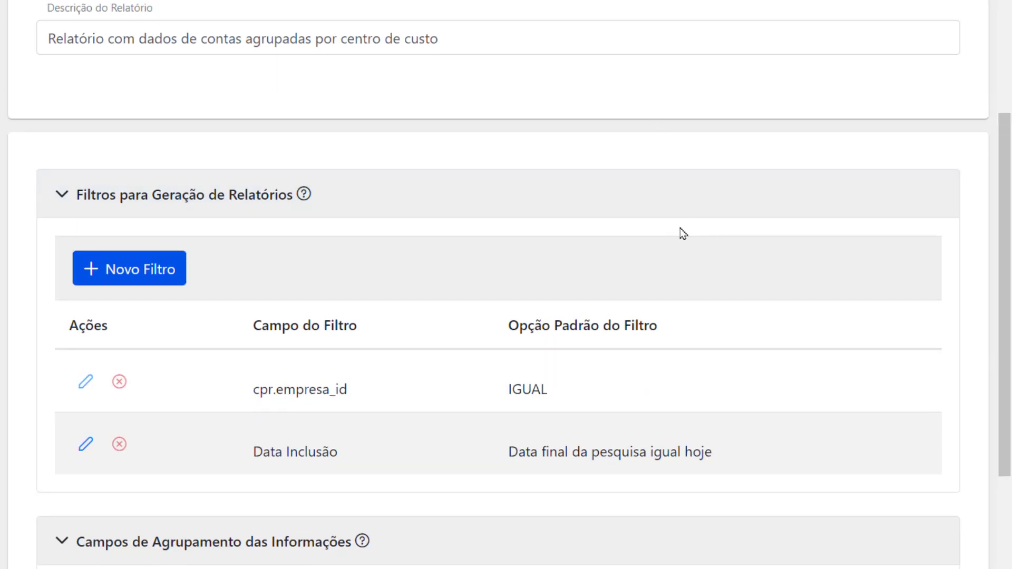
{"action": "scroll", "coordinate": [665, 236], "scroll_direction": "down", "scroll_amount": 2}
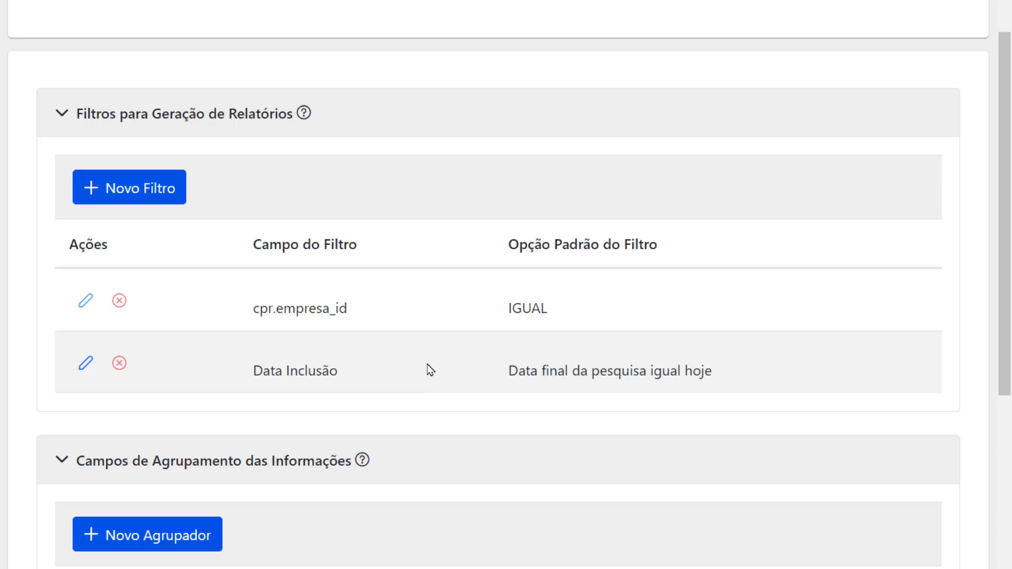
Add a report filter on the Status field with the default option "Igual á" and save it.
{"action": "left_click", "coordinate": [187, 198]}
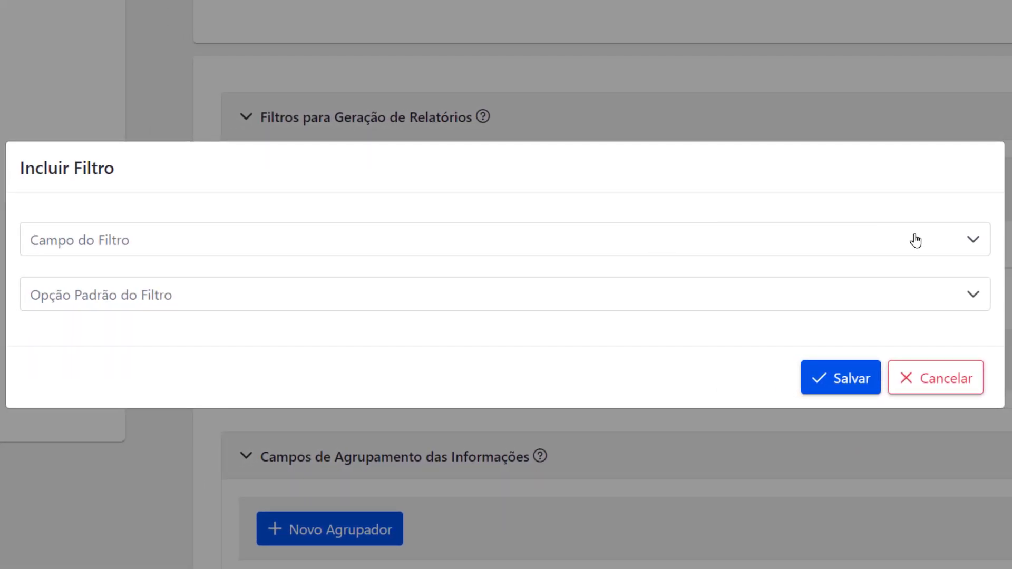
{"action": "left_click", "coordinate": [971, 244]}
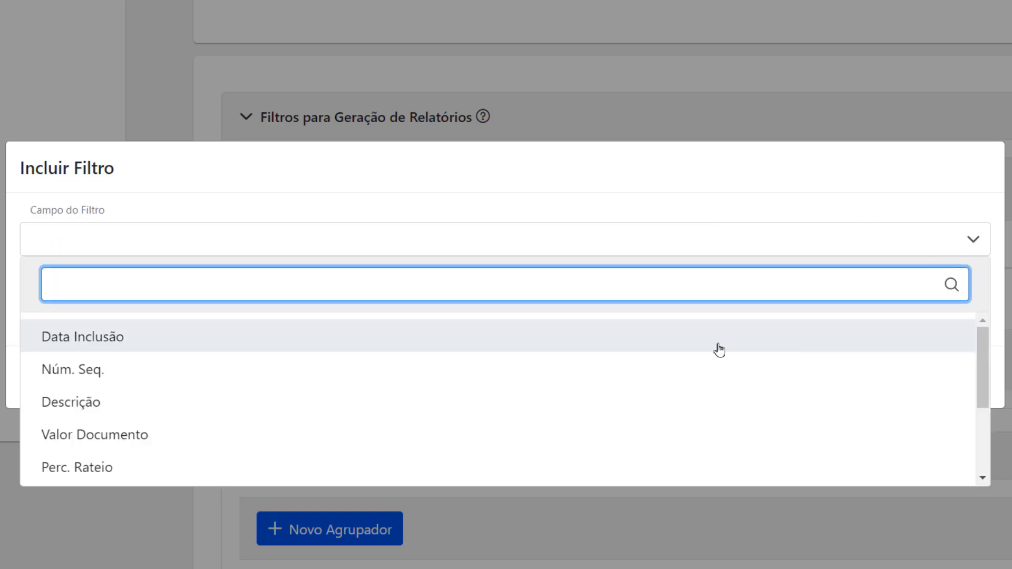
{"action": "scroll", "coordinate": [527, 370], "scroll_direction": "down", "scroll_amount": 3}
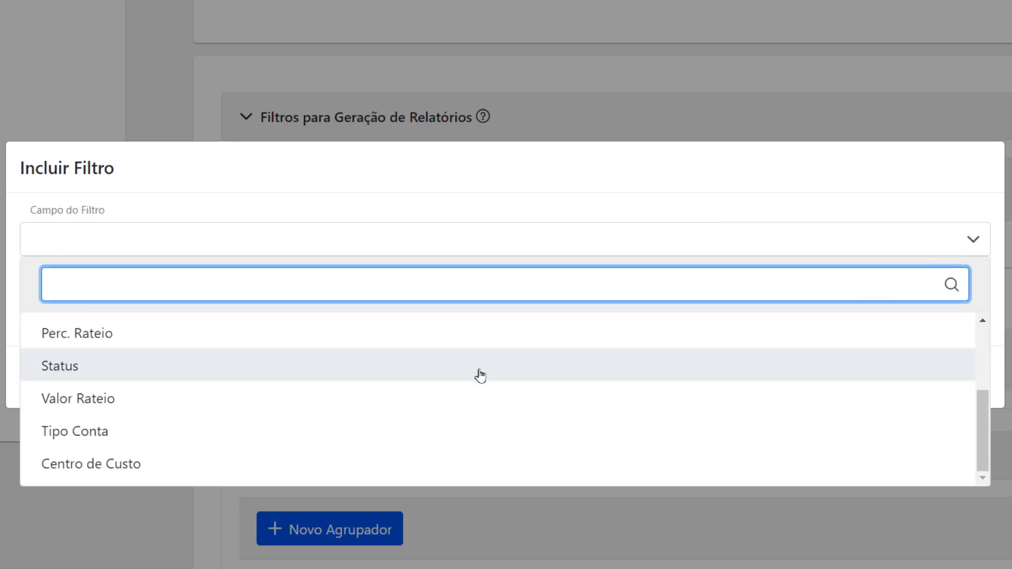
{"action": "left_click", "coordinate": [332, 365]}
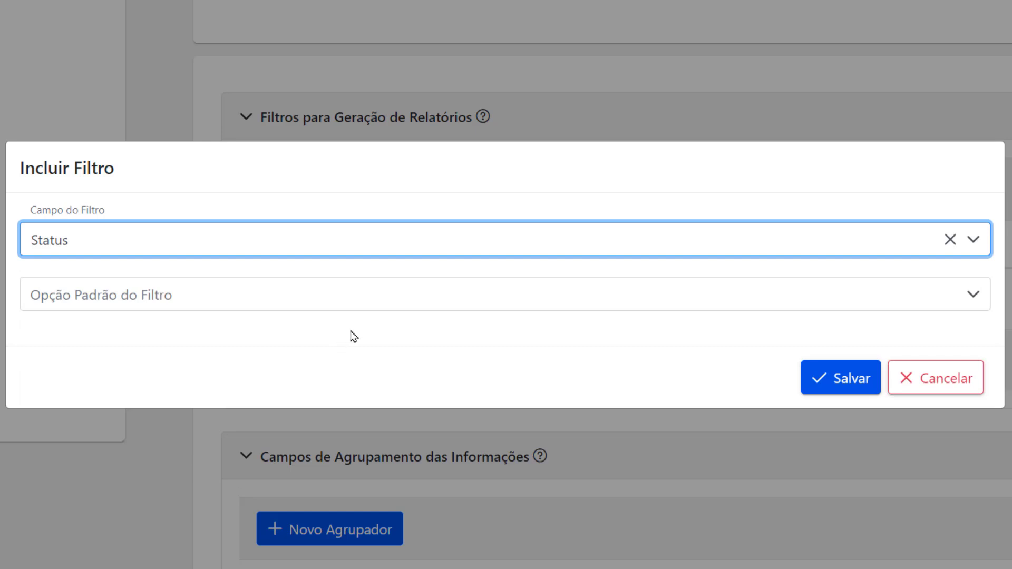
{"action": "left_click", "coordinate": [553, 329]}
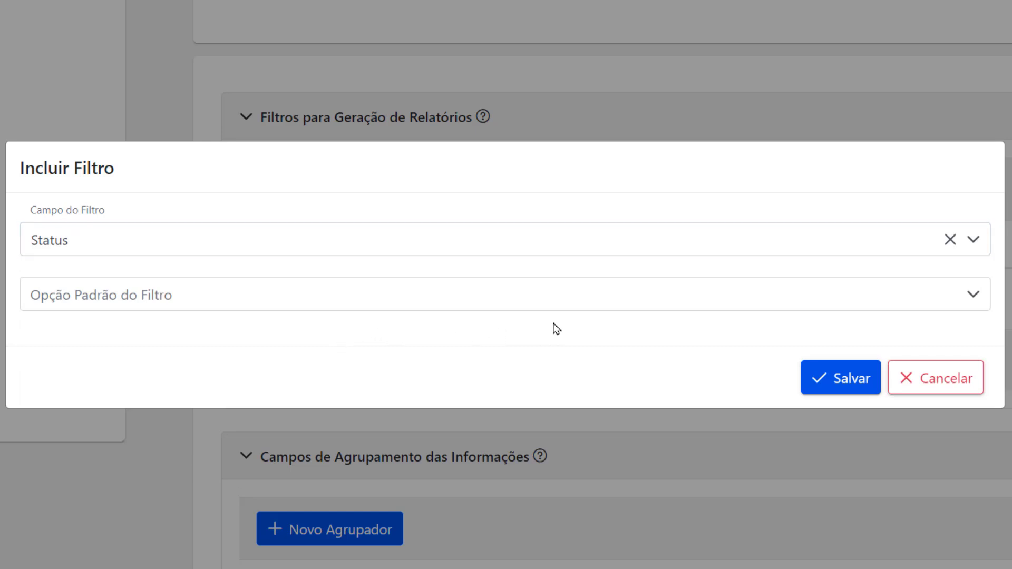
{"action": "left_click", "coordinate": [973, 295]}
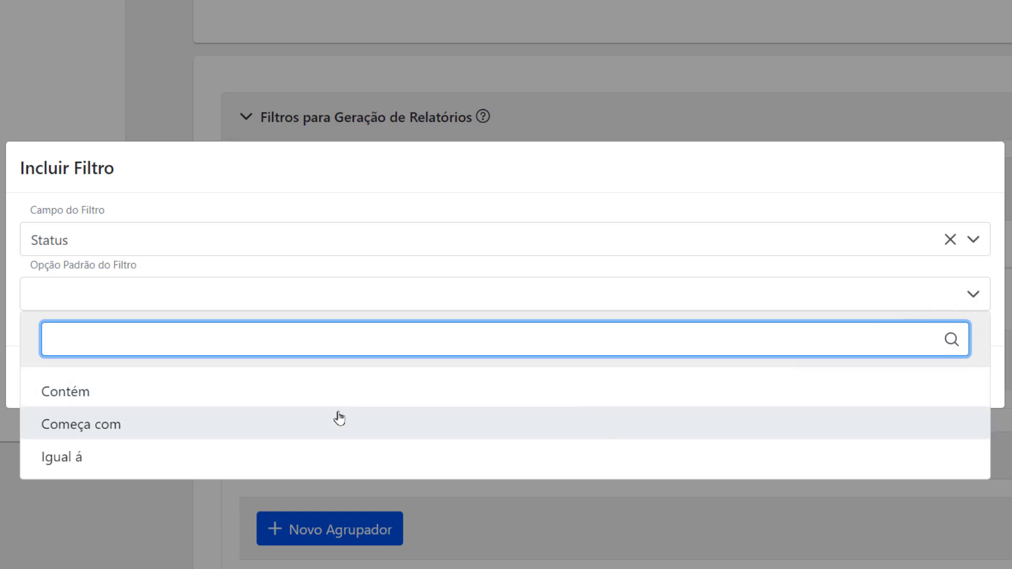
{"action": "left_click", "coordinate": [238, 460]}
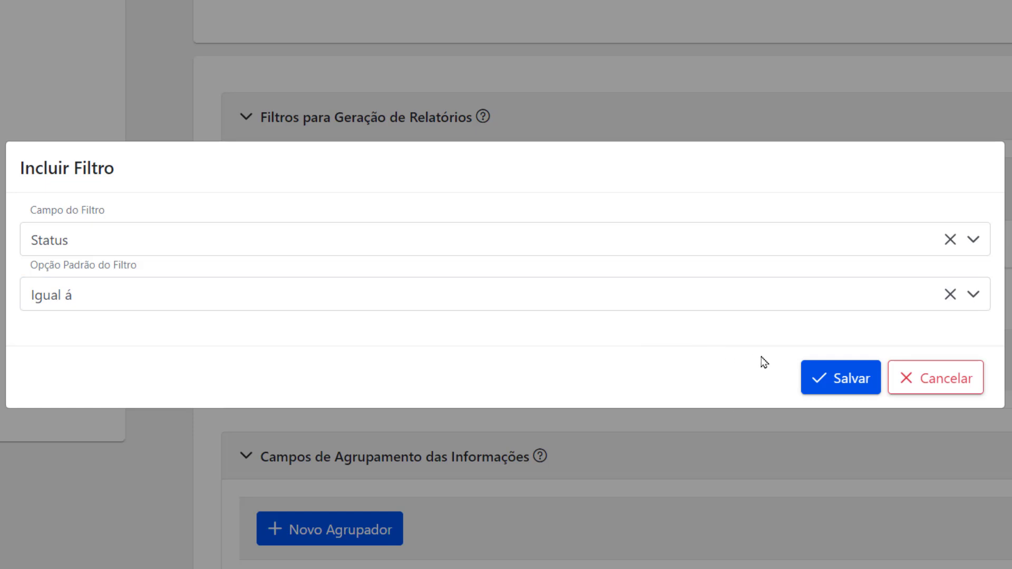
{"action": "left_click", "coordinate": [845, 384]}
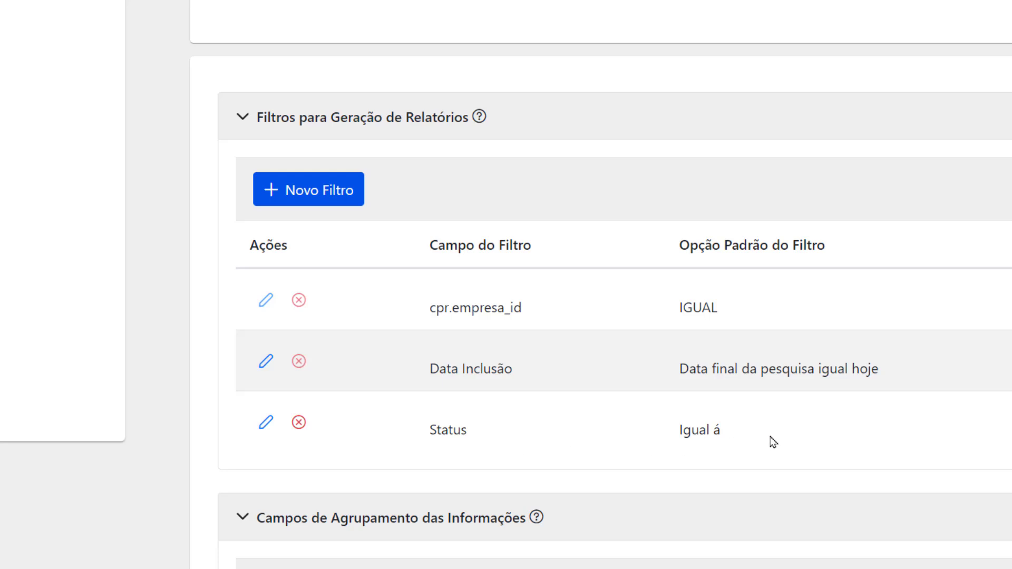
Read the help explanation for the Campos de Agrupamento das Informações section.
{"action": "scroll", "coordinate": [602, 432], "scroll_direction": "down", "scroll_amount": 5}
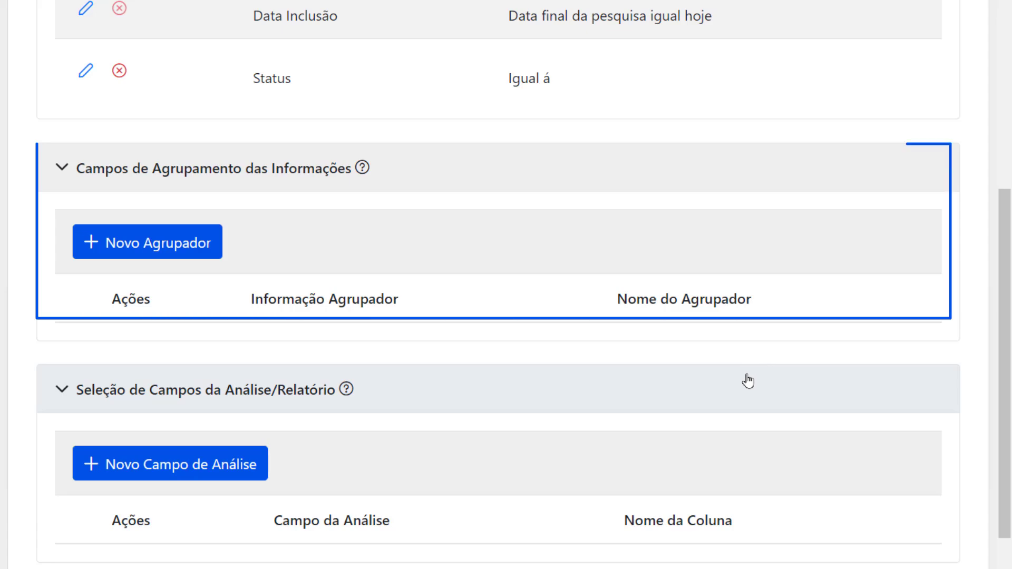
{"action": "scroll", "coordinate": [488, 235], "scroll_direction": "down", "scroll_amount": 1}
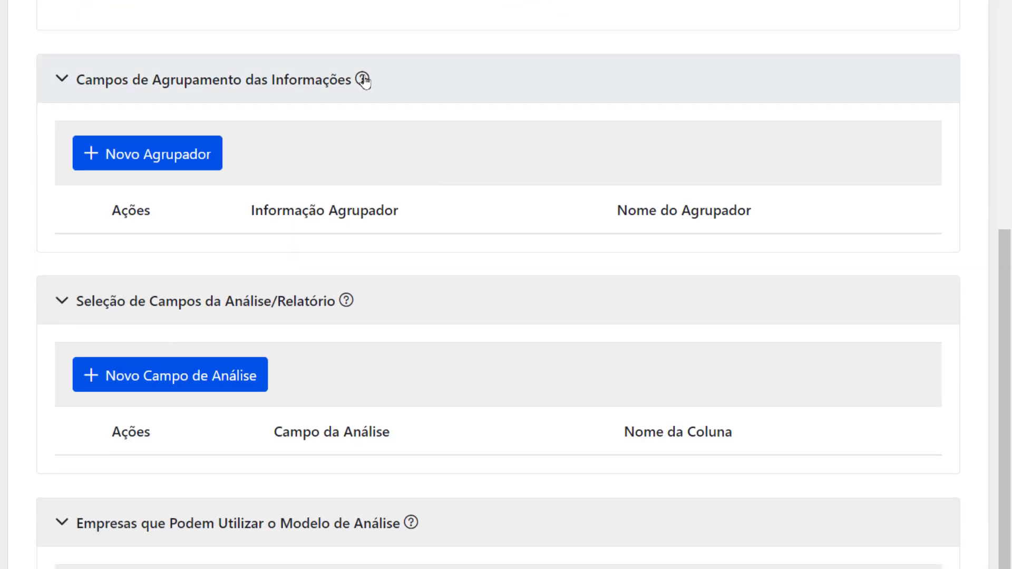
{"action": "left_click", "coordinate": [362, 79]}
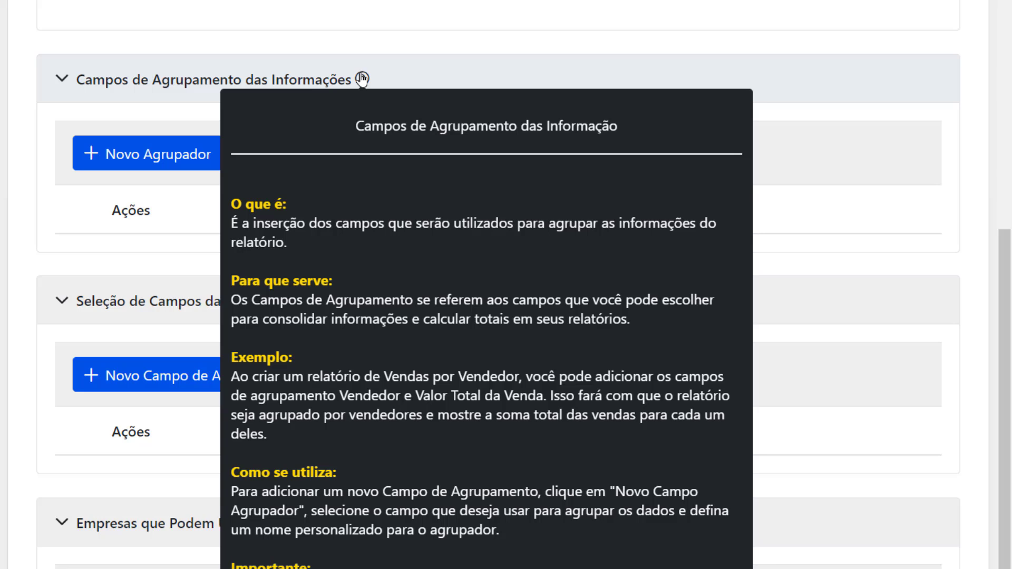
{"action": "left_click", "coordinate": [825, 205]}
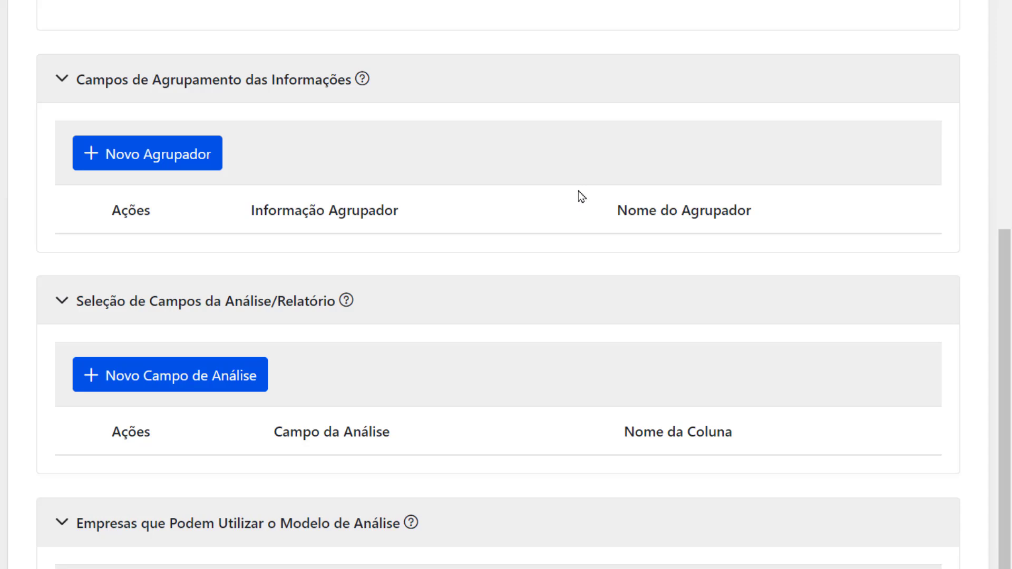
Add a grouping on the Centro de Custo field, name it "Centro de Custo" and save it.
{"action": "left_click", "coordinate": [187, 164]}
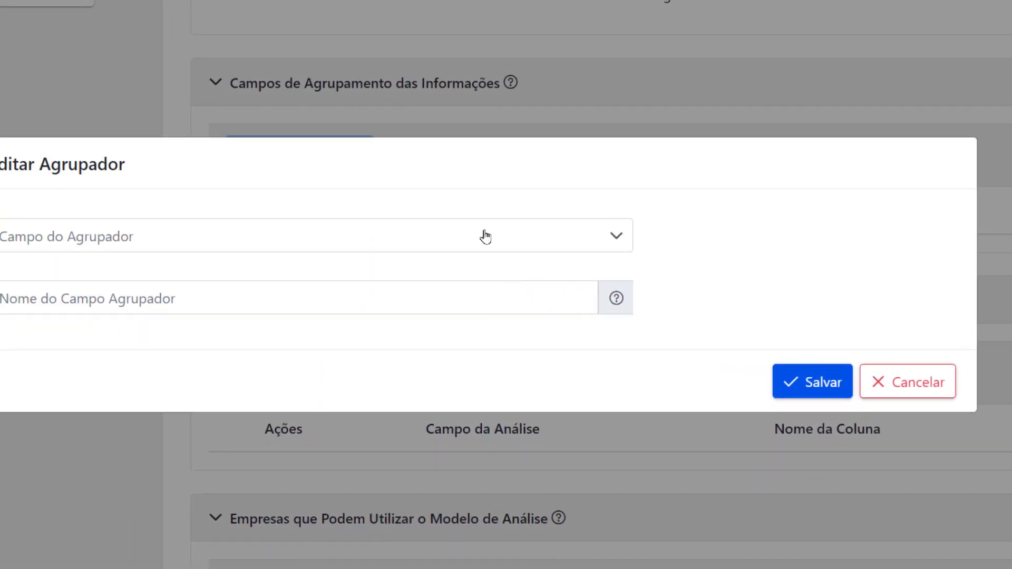
{"action": "left_click", "coordinate": [485, 237]}
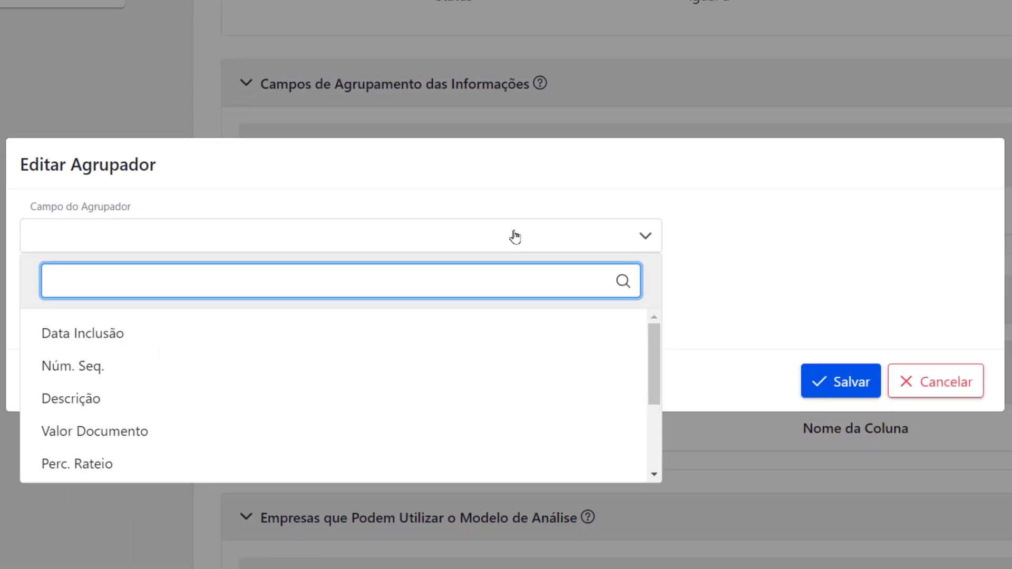
{"action": "scroll", "coordinate": [472, 353], "scroll_direction": "down", "scroll_amount": 3}
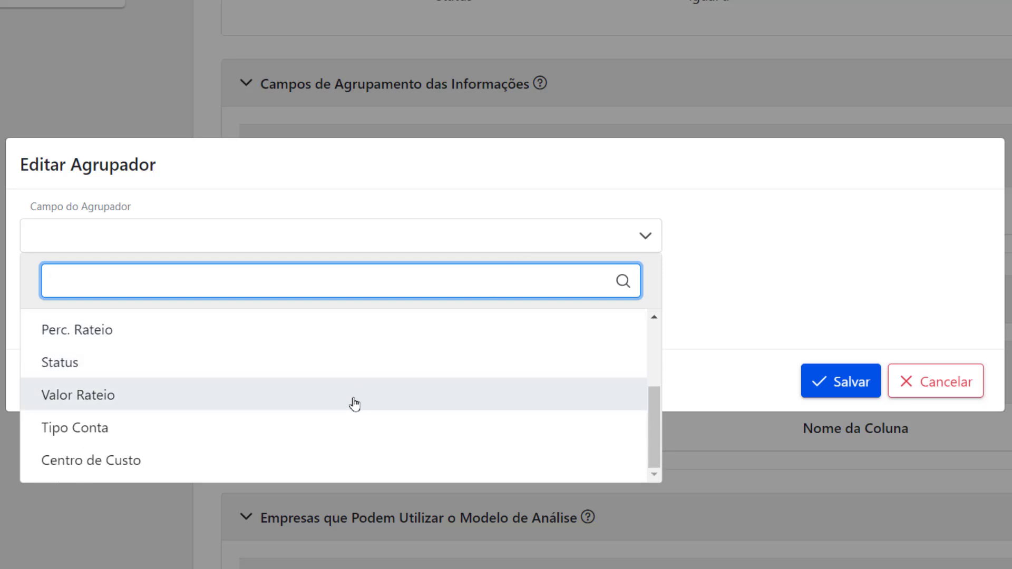
{"action": "left_click", "coordinate": [275, 462]}
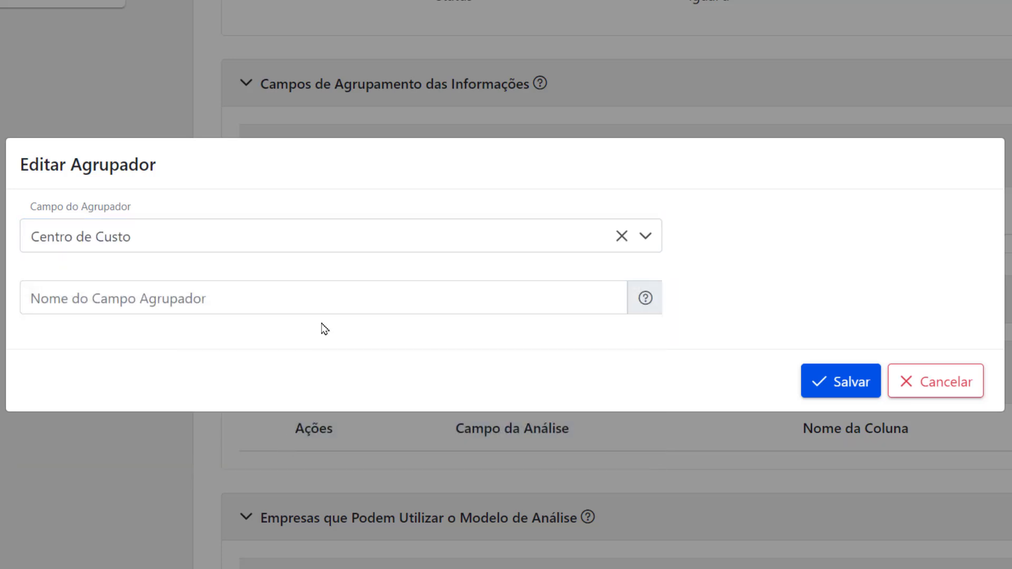
{"action": "left_click", "coordinate": [336, 294]}
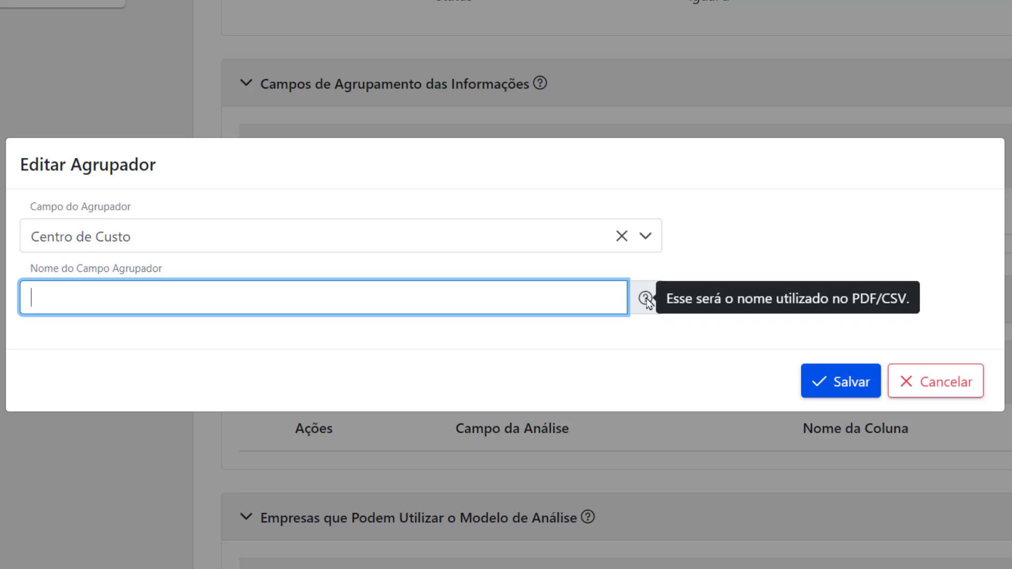
{"action": "type", "text": "Centro de Custo"}
{"action": "left_click", "coordinate": [547, 333]}
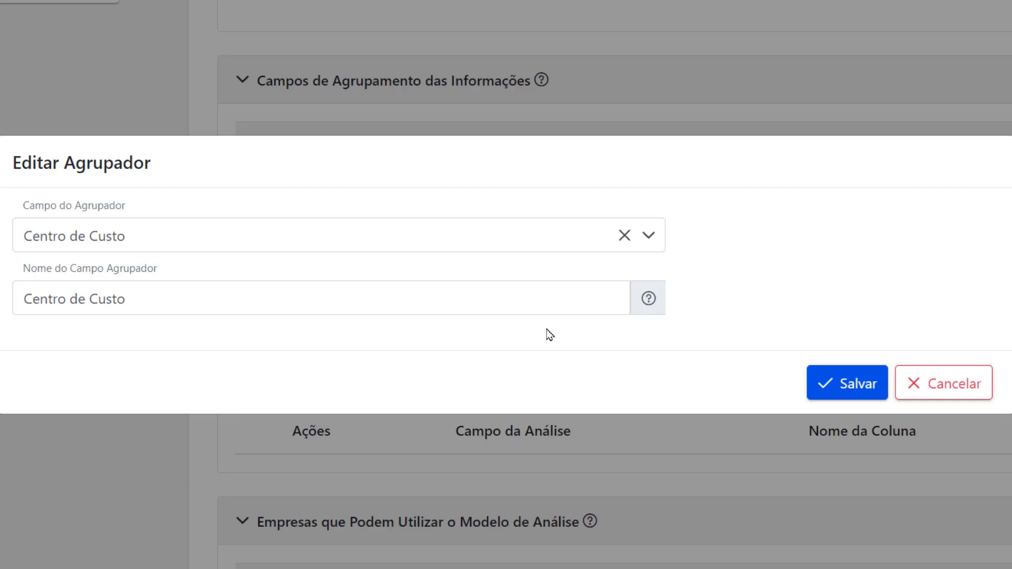
{"action": "left_click", "coordinate": [839, 385]}
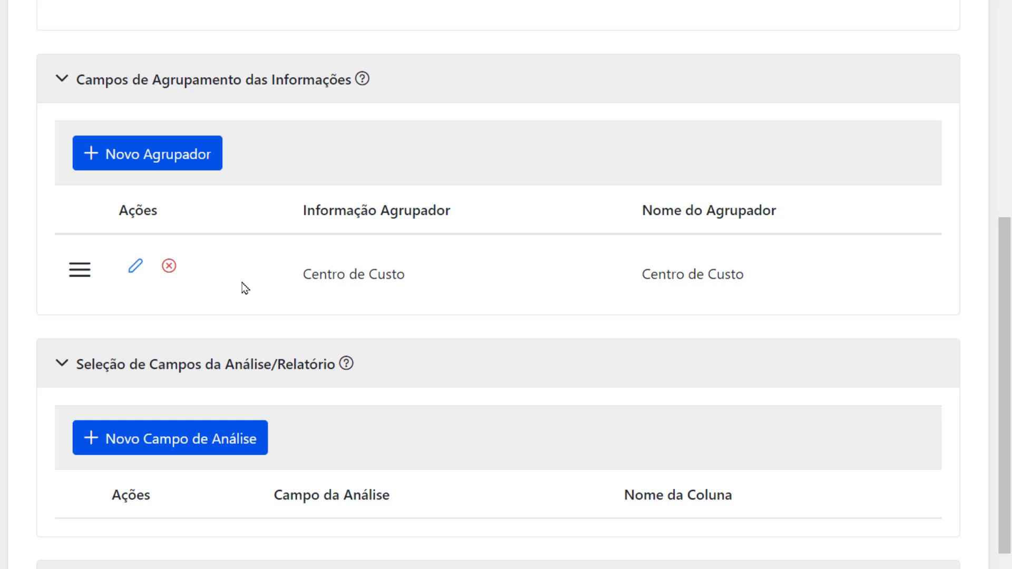
Add an analysis field based on Núm. Seq., name it "Nº da Conta" and save it.
{"action": "scroll", "coordinate": [409, 220], "scroll_direction": "down", "scroll_amount": 3}
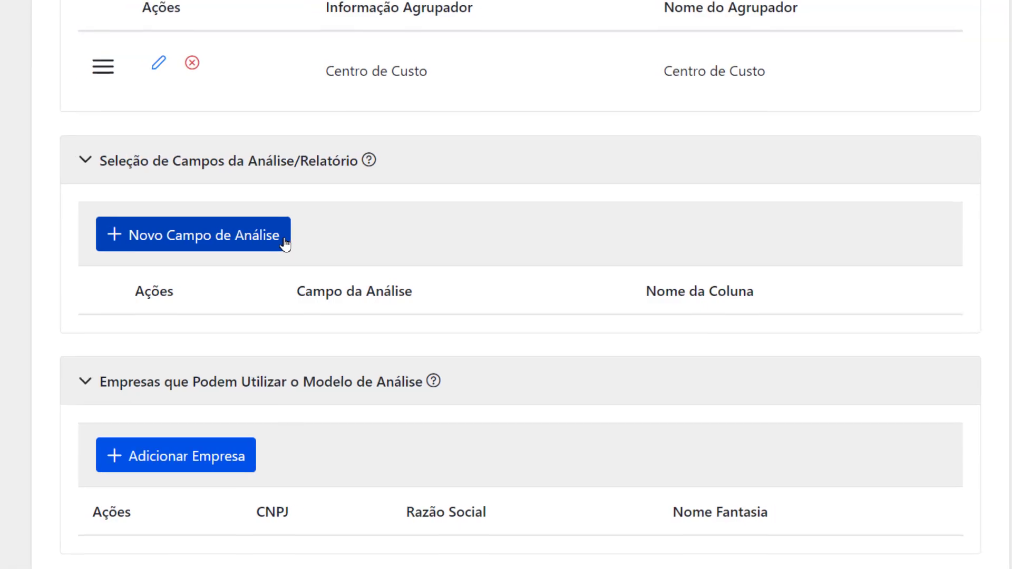
{"action": "left_click", "coordinate": [422, 244]}
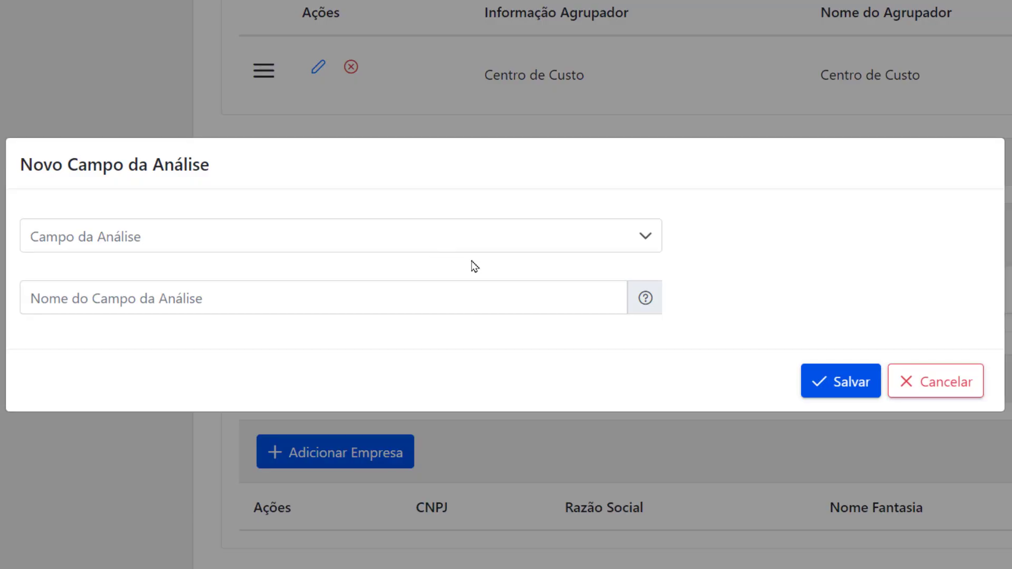
{"action": "left_click", "coordinate": [639, 240]}
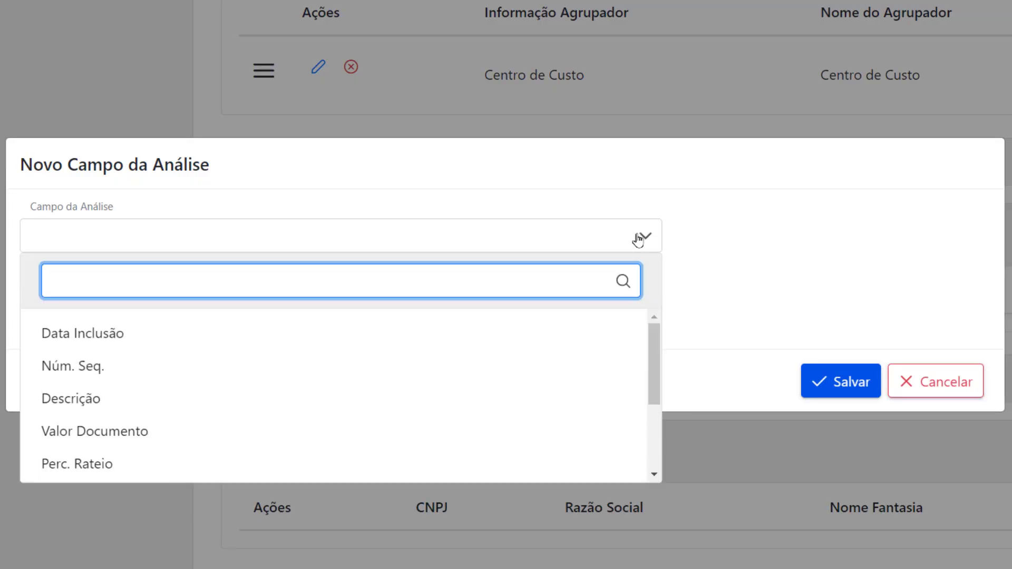
{"action": "left_click", "coordinate": [585, 365]}
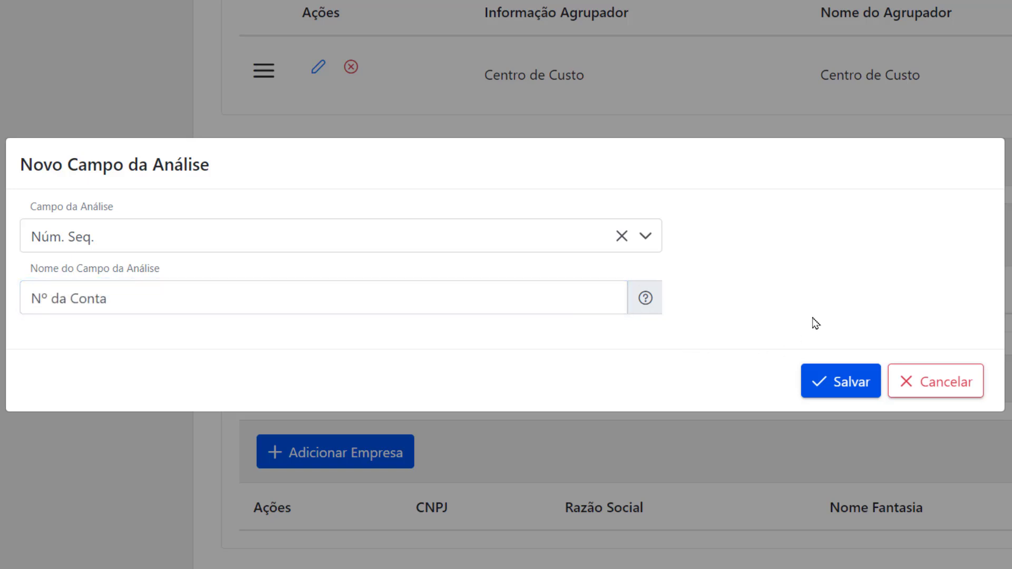
{"action": "left_click", "coordinate": [849, 387]}
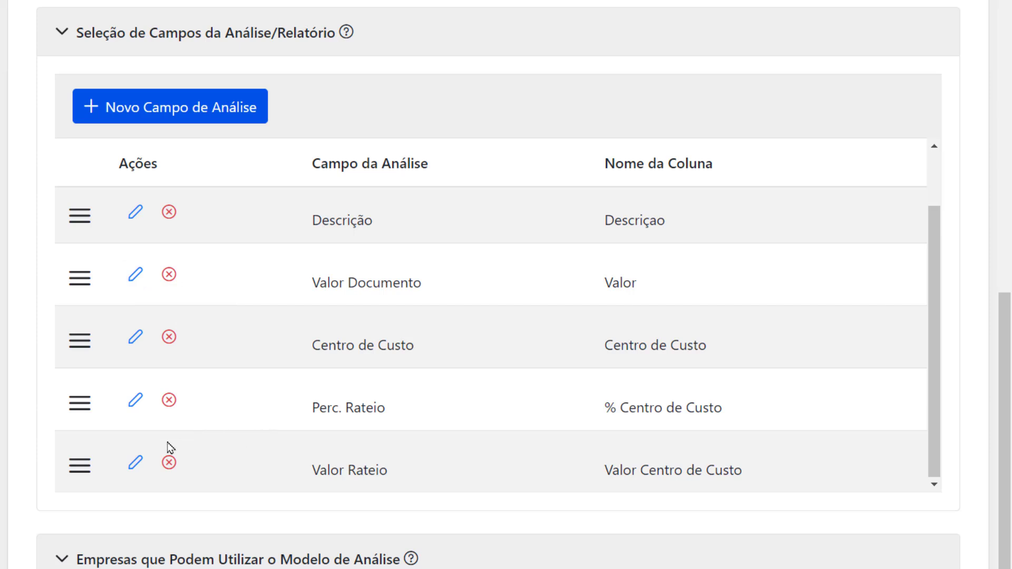
Swap the Valor Rateio and Perc. Rateio rows in the analysis fields and restore their original order.
{"action": "left_click_drag", "start_coordinate": [79, 466], "coordinate": [81, 393]}
{"action": "left_click_drag", "start_coordinate": [81, 459], "coordinate": [87, 389]}
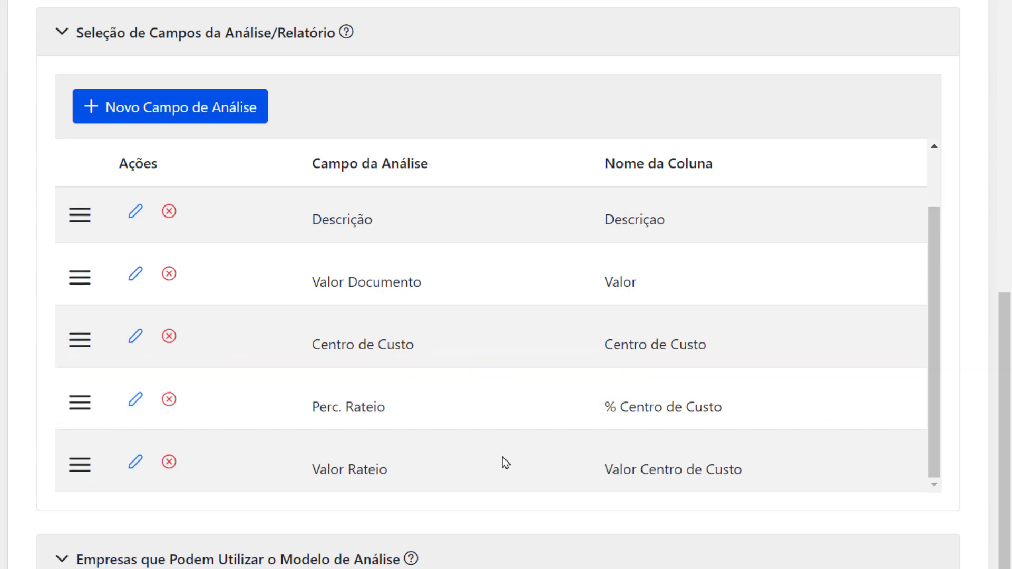
Allow the company "TOTALSHOP - EMPRESA MODELOS DE CADASTROS" to use the analysis model and save the entry.
{"action": "scroll", "coordinate": [787, 404], "scroll_direction": "down", "scroll_amount": 3}
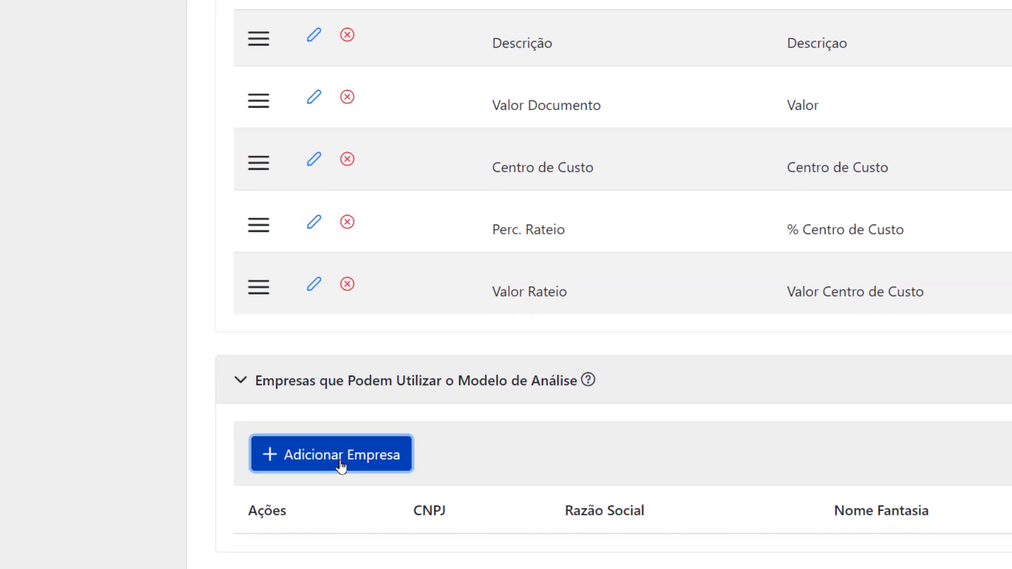
{"action": "left_click", "coordinate": [213, 403]}
{"action": "left_click", "coordinate": [622, 266]}
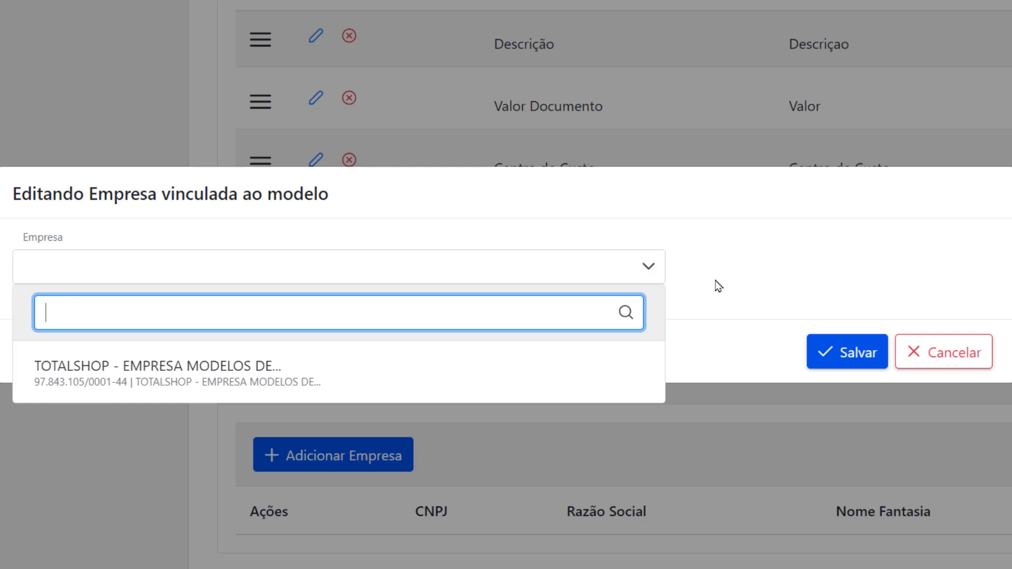
{"action": "left_click", "coordinate": [378, 379]}
{"action": "left_click", "coordinate": [804, 298]}
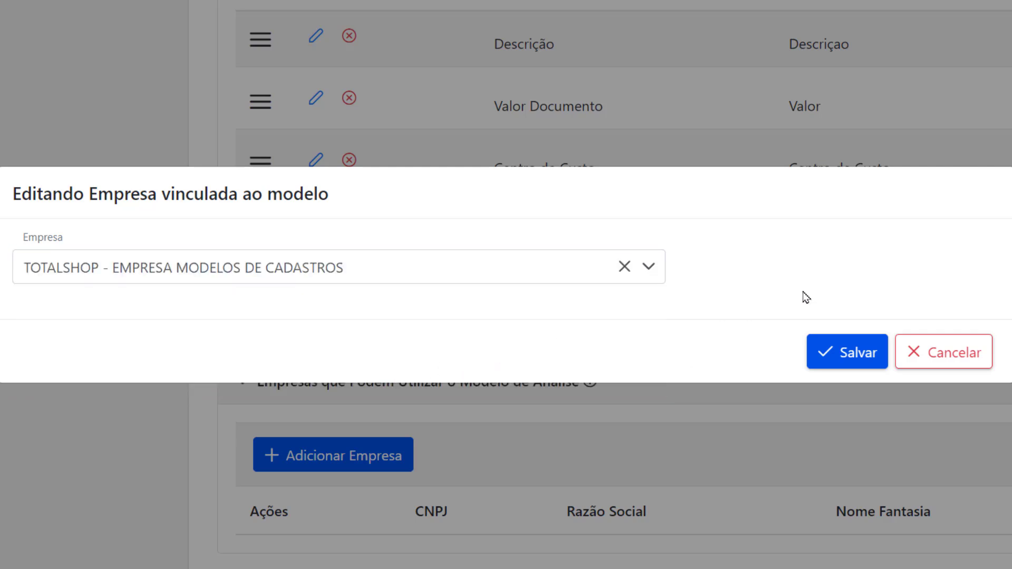
{"action": "left_click", "coordinate": [857, 352]}
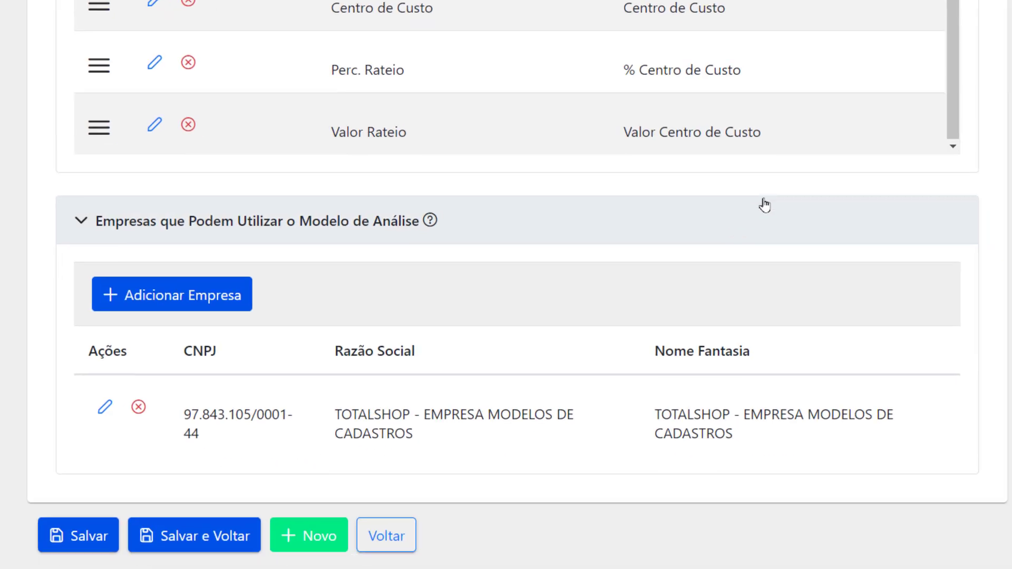
Review the model's configured sections and save the analysis model.
{"action": "scroll", "coordinate": [800, 113], "scroll_direction": "up", "scroll_amount": 1}
{"action": "scroll", "coordinate": [987, 118], "scroll_direction": "up", "scroll_amount": 8}
{"action": "scroll", "coordinate": [978, 103], "scroll_direction": "up", "scroll_amount": 10}
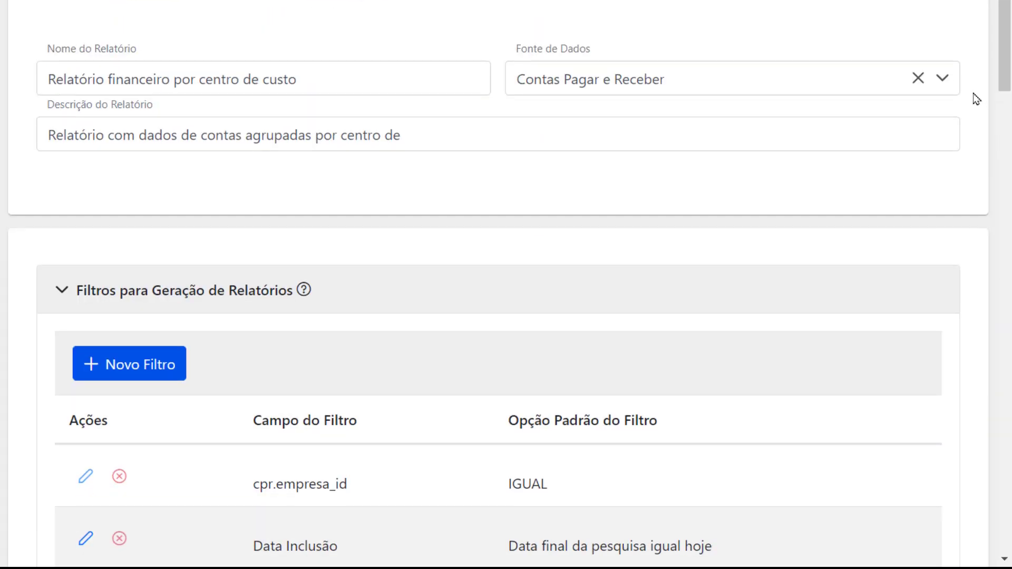
{"action": "scroll", "coordinate": [977, 99], "scroll_direction": "down", "scroll_amount": 20}
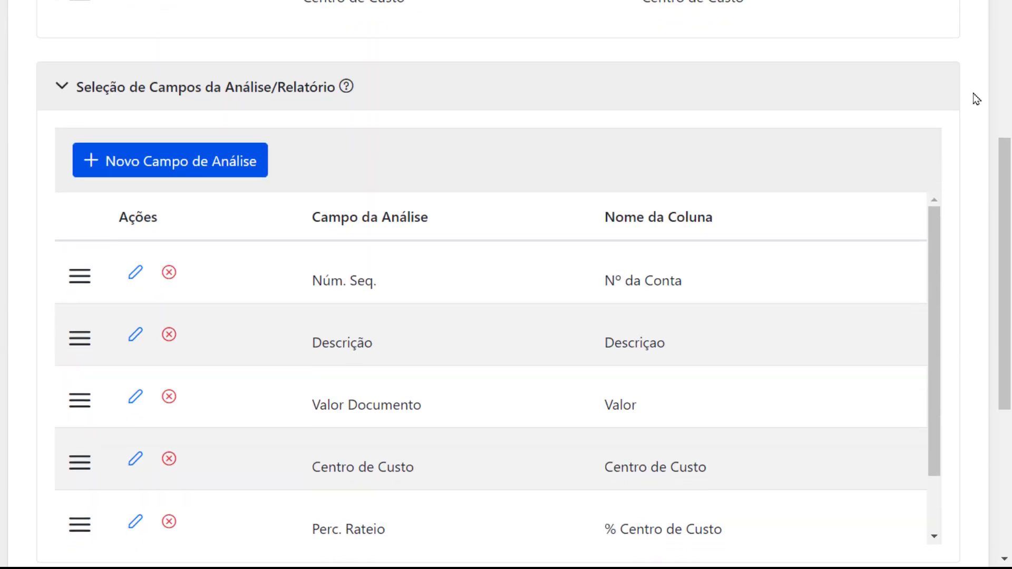
{"action": "scroll", "coordinate": [975, 104], "scroll_direction": "down", "scroll_amount": 2}
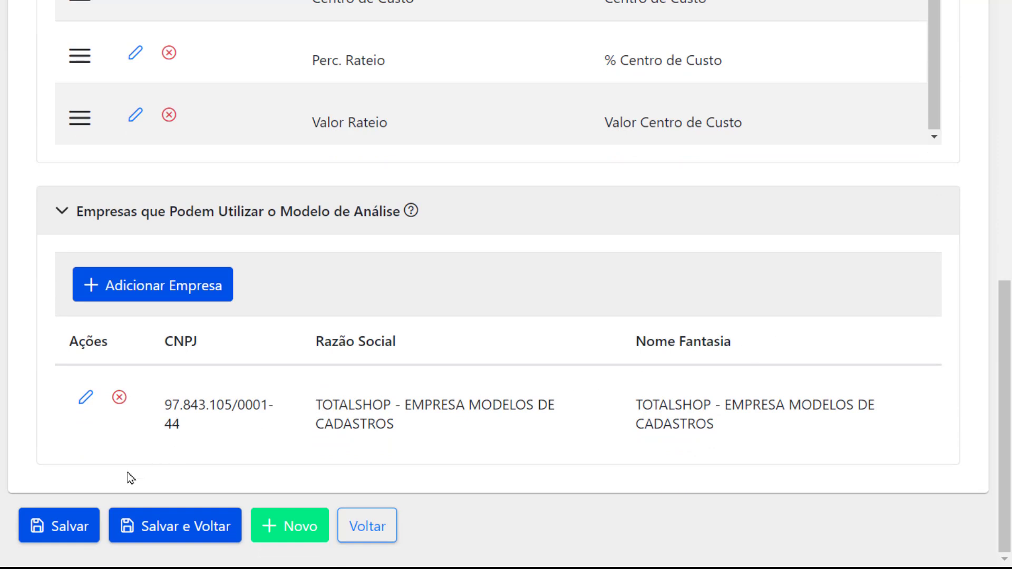
{"action": "left_click", "coordinate": [84, 538]}
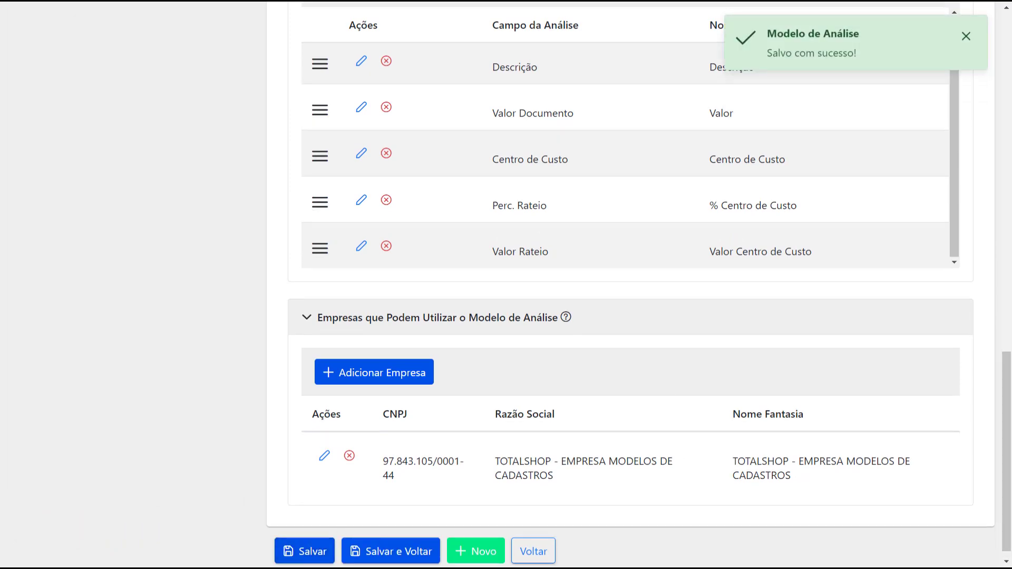
Go to the list of analysis models and view the change history and the usage records of "Relatório financeiro por centro de custo".
{"action": "scroll", "coordinate": [888, 210], "scroll_direction": "up", "scroll_amount": 15}
{"action": "scroll", "coordinate": [983, 196], "scroll_direction": "up", "scroll_amount": 3}
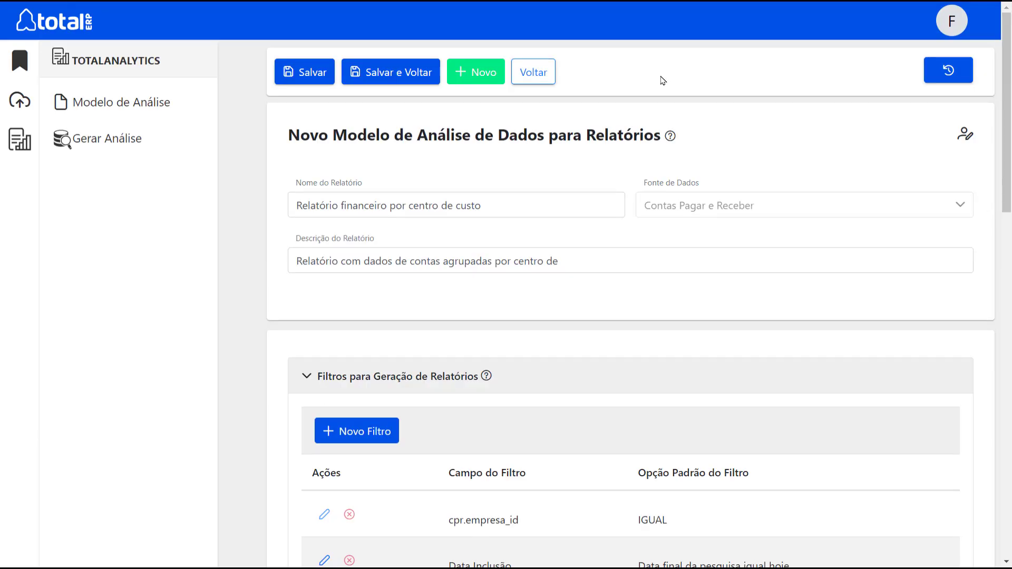
{"action": "left_click", "coordinate": [113, 116]}
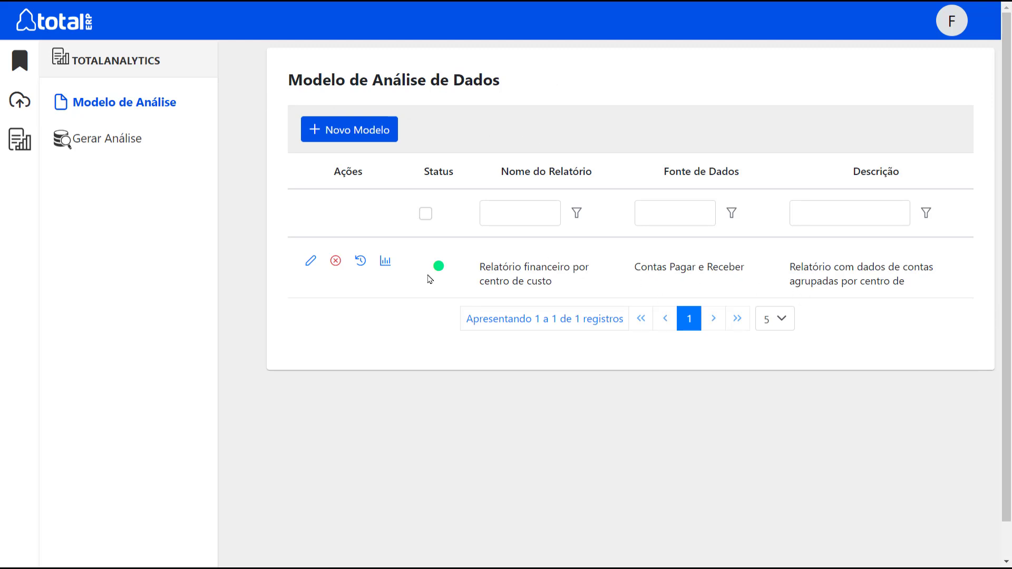
{"action": "left_click", "coordinate": [357, 265]}
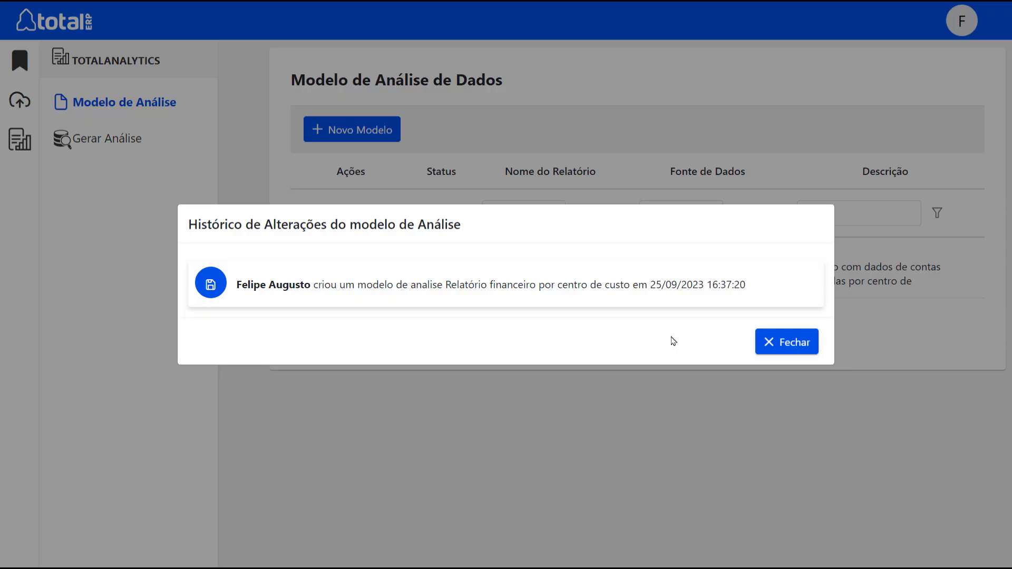
{"action": "left_click", "coordinate": [775, 344]}
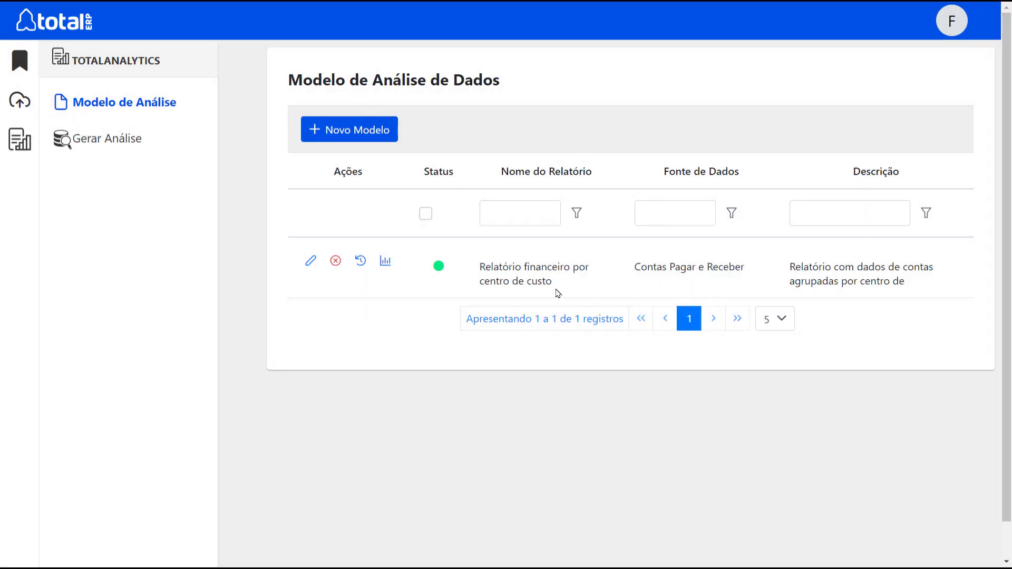
{"action": "left_click", "coordinate": [386, 265]}
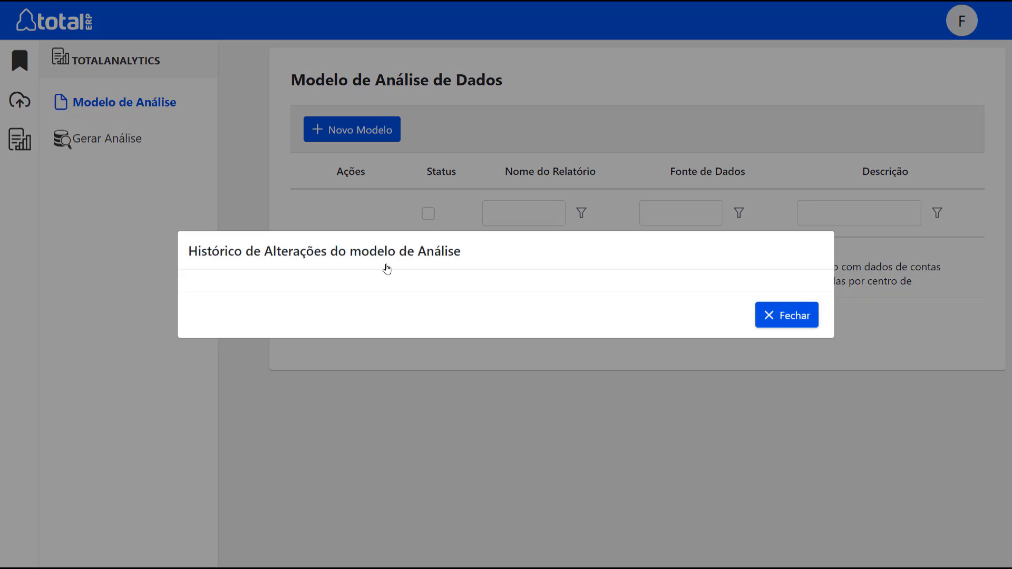
{"action": "left_click", "coordinate": [782, 315]}
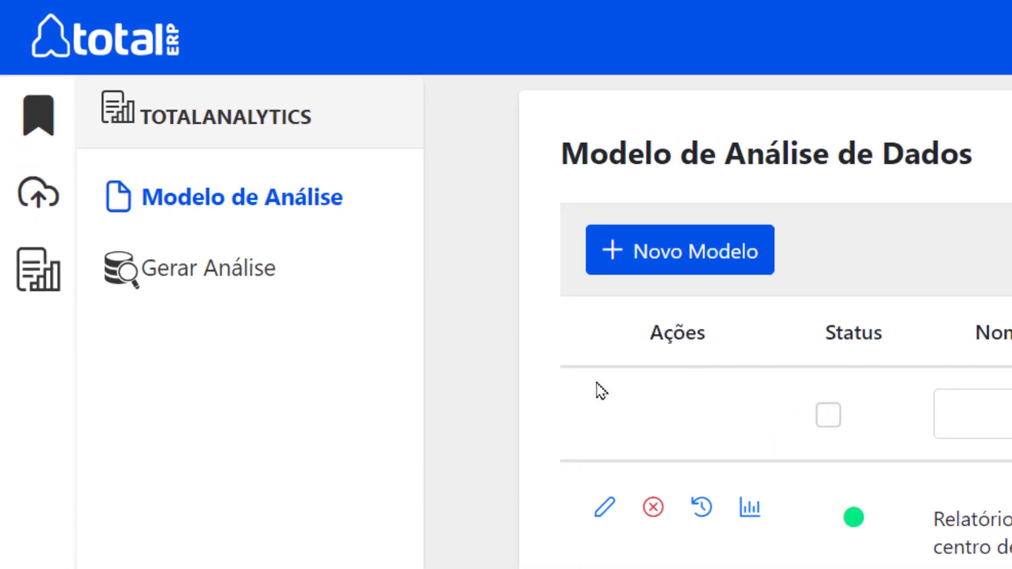
Generate "Relatório financeiro por centro de custo" for TOTALSHOP - EMPRESA MODELOS DE CADASTROS, Data Inclusão 30/06/2023 to 25/09/2023, Status Igual á QUITADA.
{"action": "left_click", "coordinate": [296, 282]}
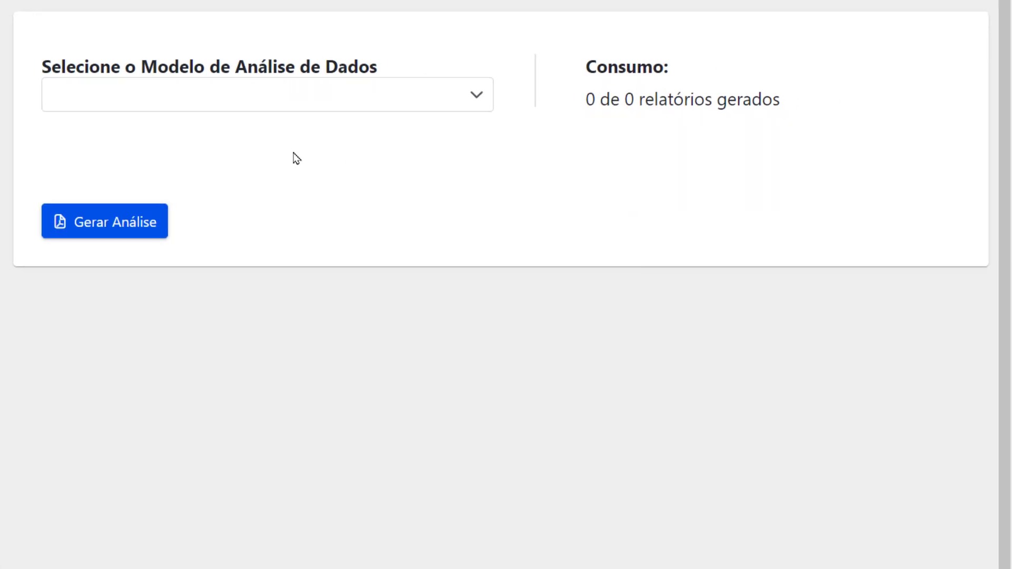
{"action": "left_click", "coordinate": [472, 100]}
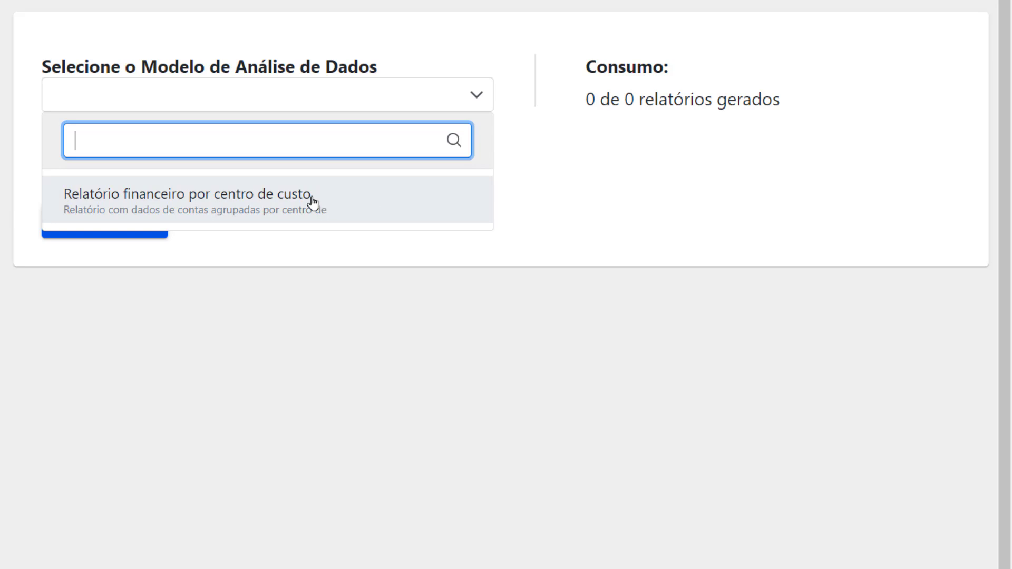
{"action": "left_click", "coordinate": [367, 200]}
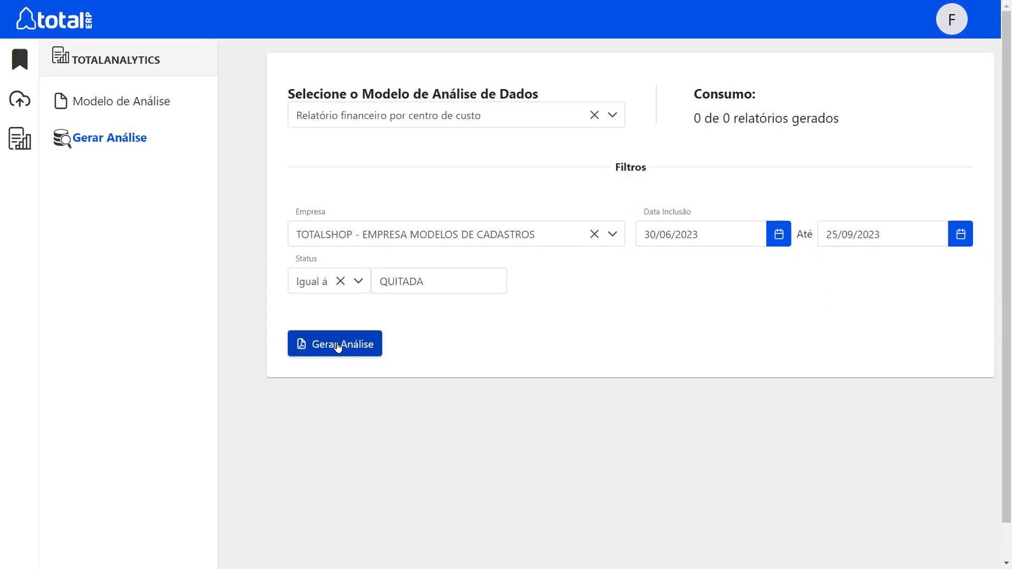
{"action": "left_click", "coordinate": [338, 346]}
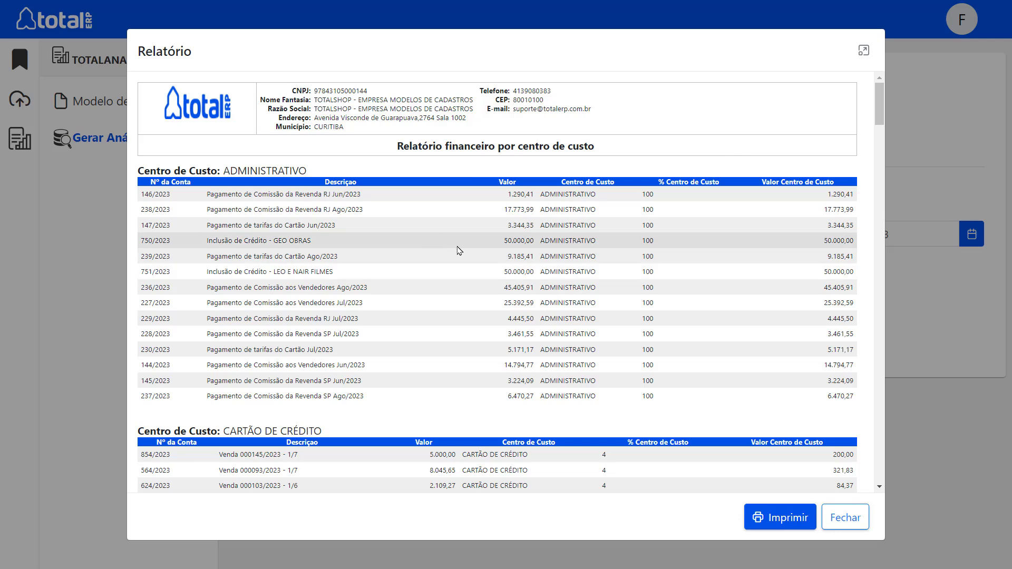
Examine the generated report's entries across all cost centre groups and return to its beginning.
{"action": "scroll", "coordinate": [414, 219], "scroll_direction": "down", "scroll_amount": 1}
{"action": "scroll", "coordinate": [413, 219], "scroll_direction": "down", "scroll_amount": 12}
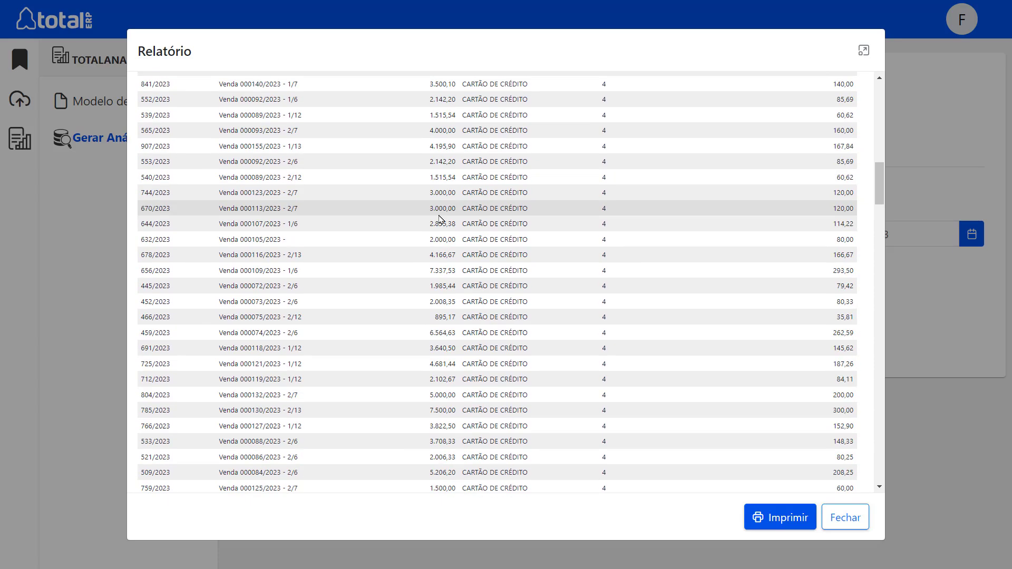
{"action": "scroll", "coordinate": [437, 219], "scroll_direction": "down", "scroll_amount": 15}
{"action": "scroll", "coordinate": [480, 239], "scroll_direction": "down", "scroll_amount": 12}
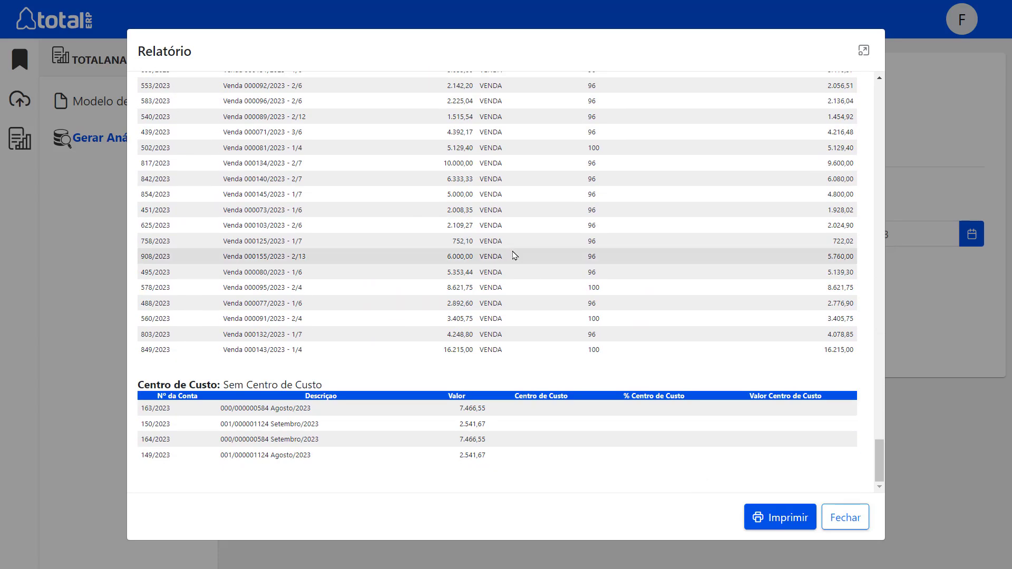
{"action": "scroll", "coordinate": [802, 248], "scroll_direction": "up", "scroll_amount": 3}
{"action": "left_click_drag", "start_coordinate": [880, 416], "coordinate": [880, 69]}
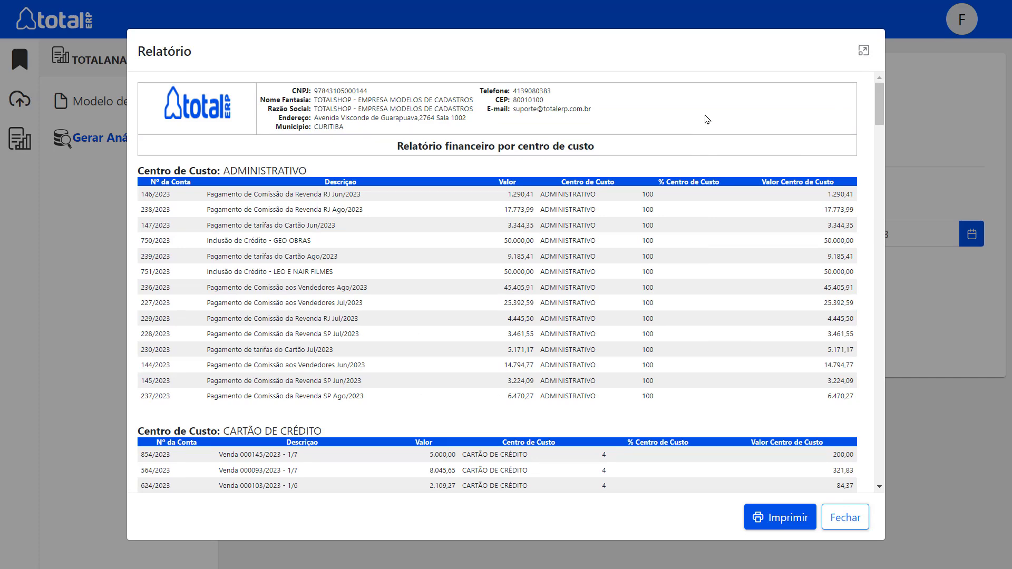
Open the report's print preview, set the destination to Salvar como PDF and the layout to Paisagem, and check the pages.
{"action": "left_click", "coordinate": [782, 519]}
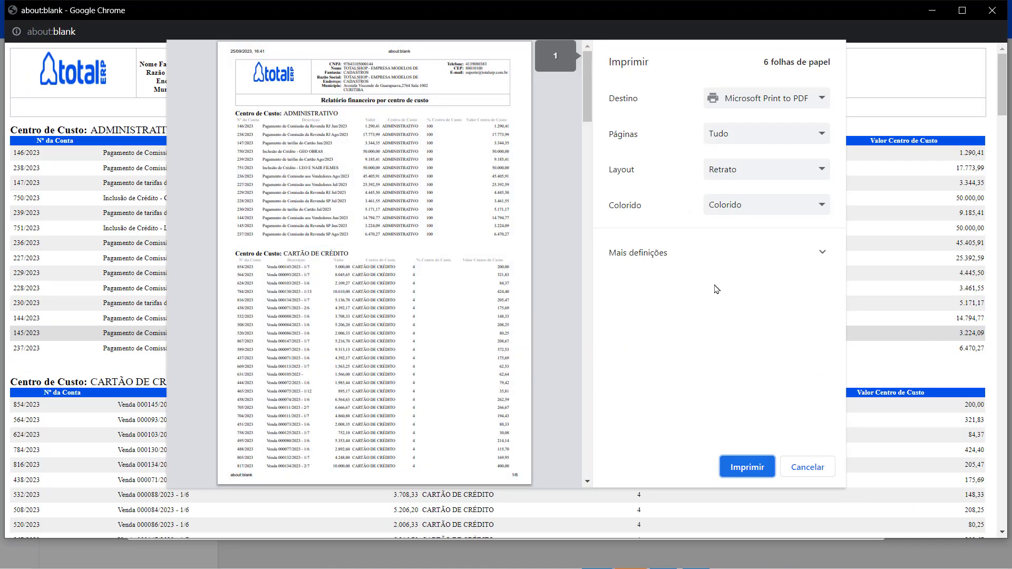
{"action": "scroll", "coordinate": [497, 218], "scroll_direction": "down", "scroll_amount": 5}
{"action": "scroll", "coordinate": [497, 219], "scroll_direction": "down", "scroll_amount": 5}
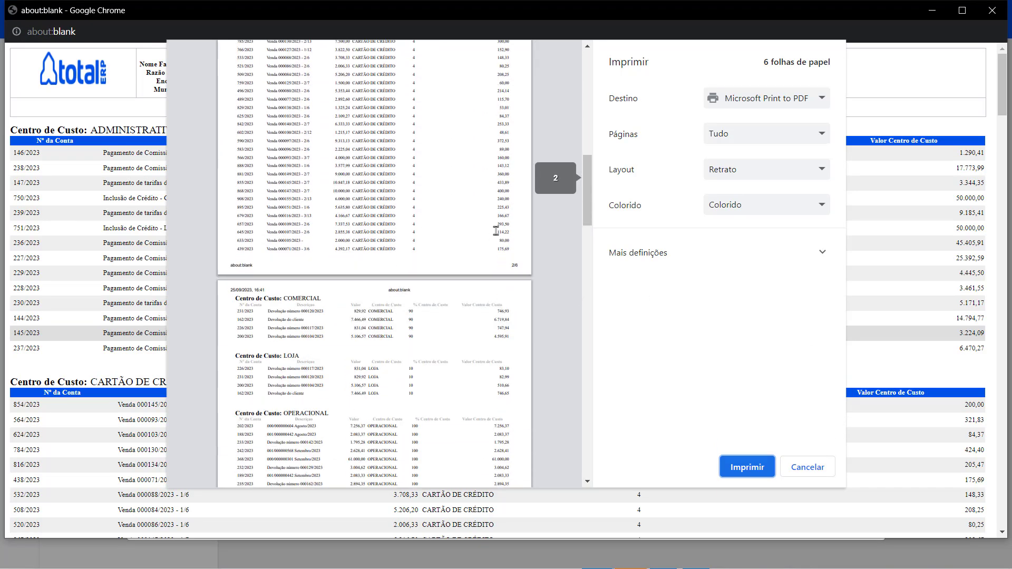
{"action": "scroll", "coordinate": [501, 227], "scroll_direction": "up", "scroll_amount": 10}
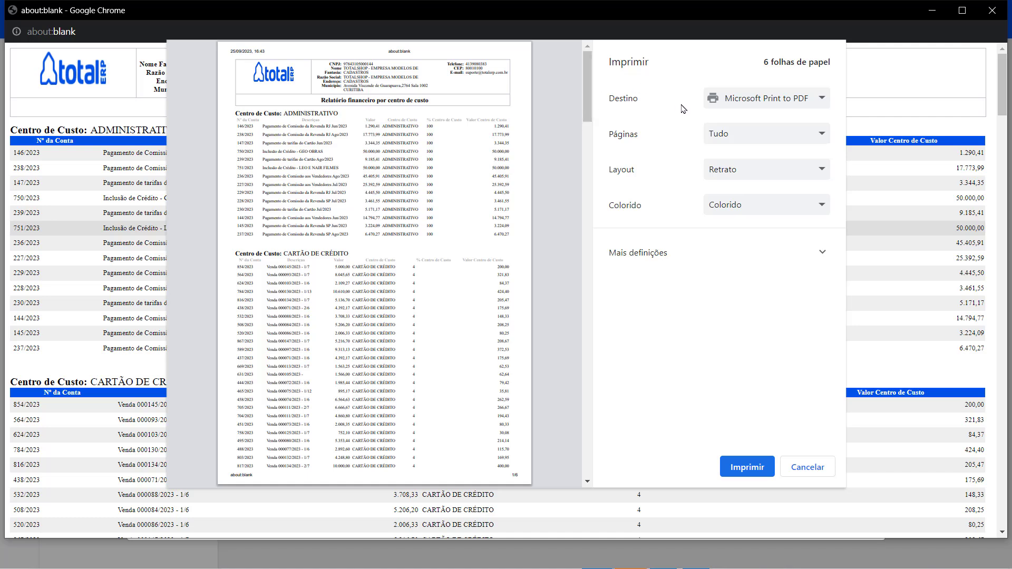
{"action": "left_click", "coordinate": [823, 105]}
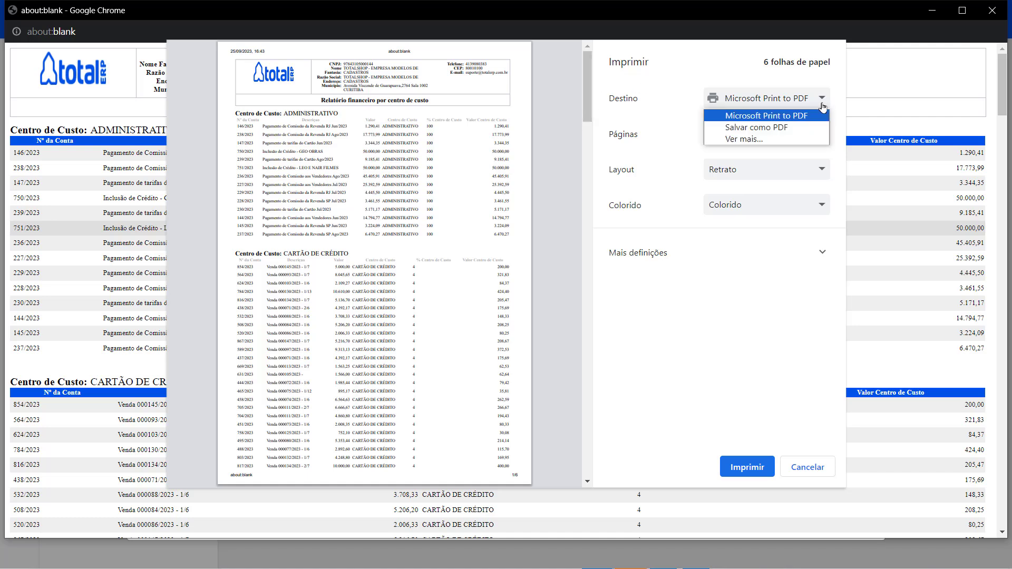
{"action": "left_click", "coordinate": [793, 129]}
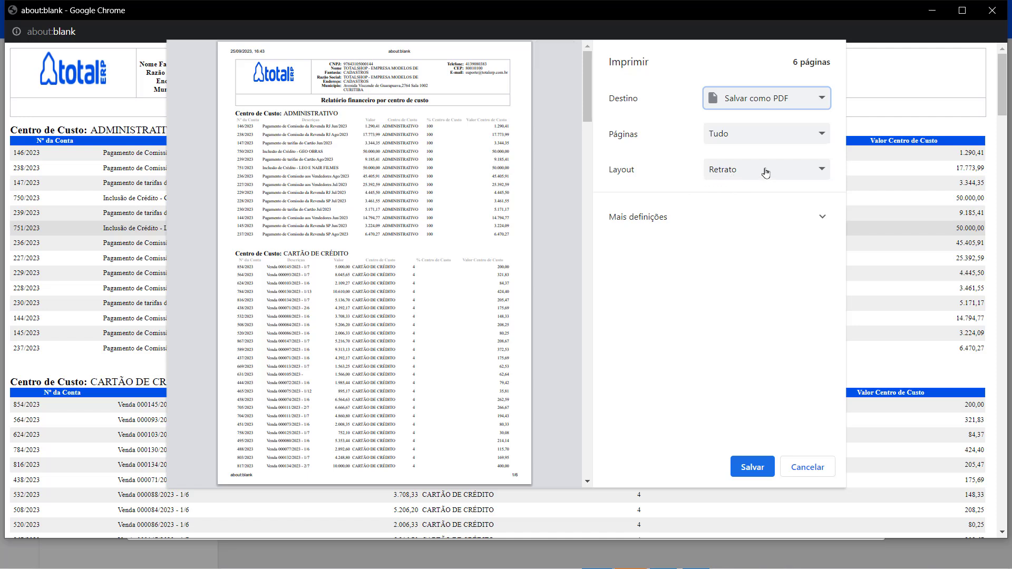
{"action": "left_click", "coordinate": [738, 178]}
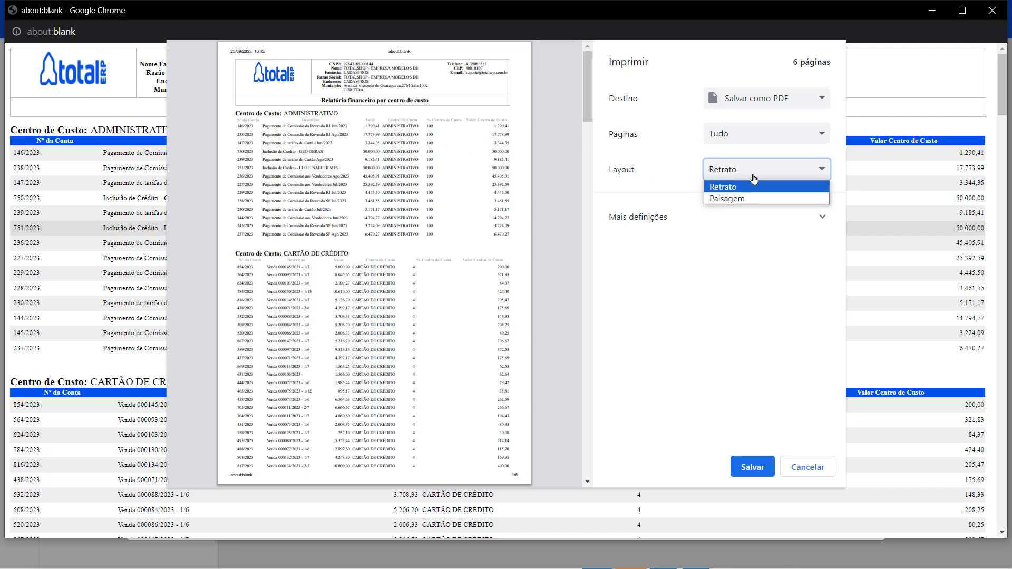
{"action": "left_click", "coordinate": [767, 202]}
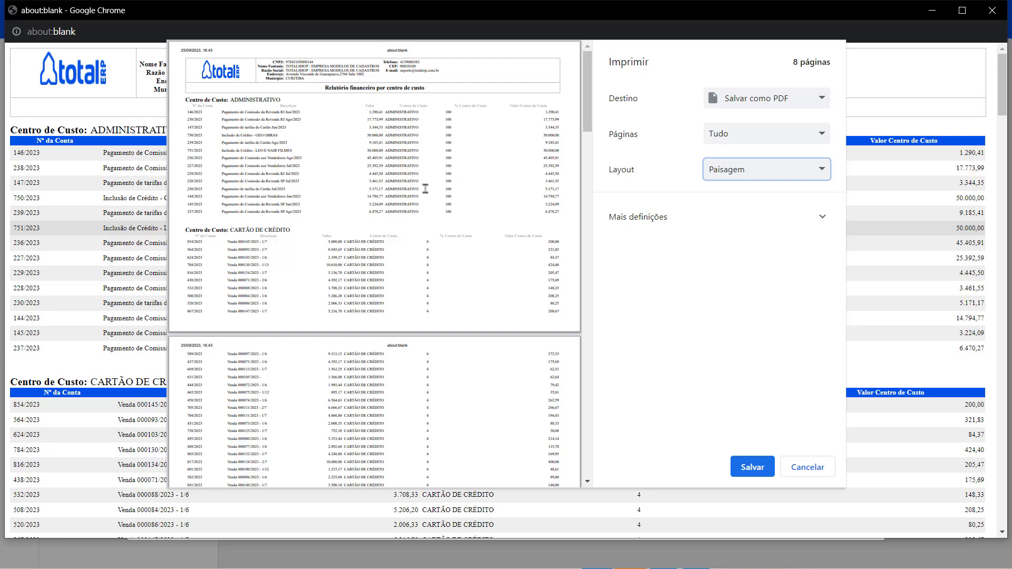
{"action": "scroll", "coordinate": [440, 244], "scroll_direction": "down", "scroll_amount": 5}
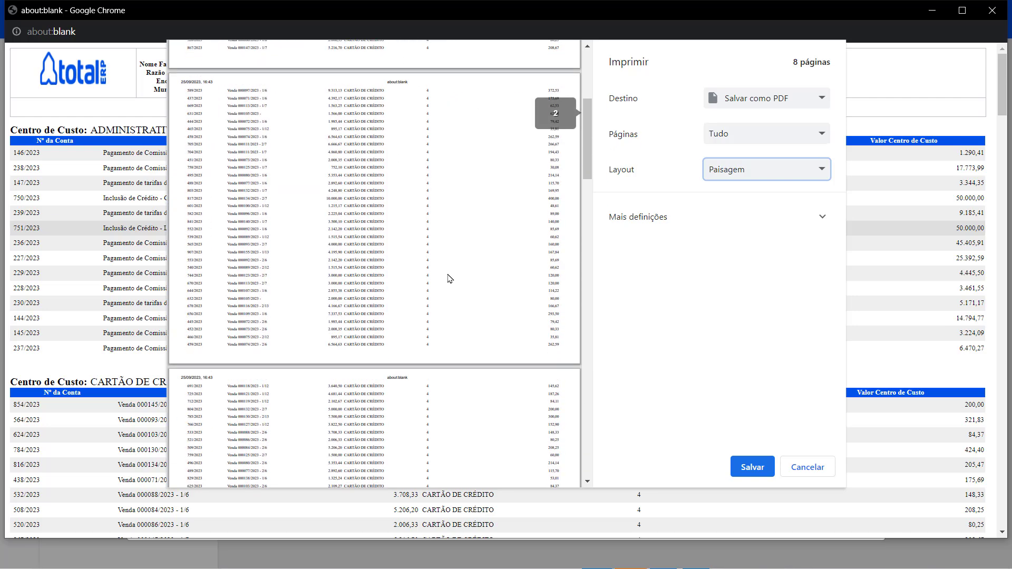
Set the layout to Retrato, enable Gráficos de segundo plano in the additional print settings and save the report as PDF.
{"action": "left_click", "coordinate": [786, 170]}
{"action": "left_click", "coordinate": [784, 187]}
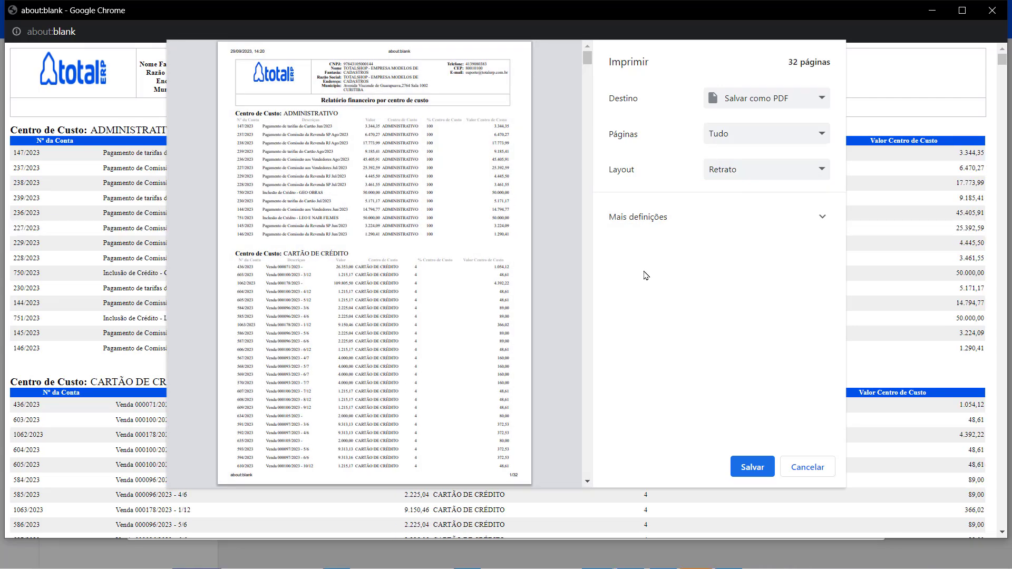
{"action": "left_click", "coordinate": [801, 231]}
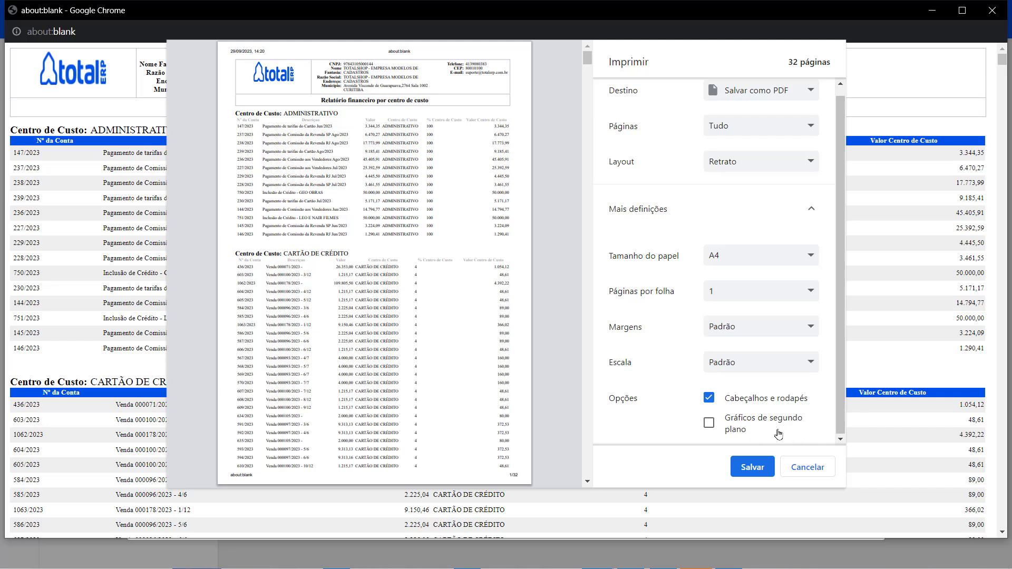
{"action": "left_click", "coordinate": [709, 425]}
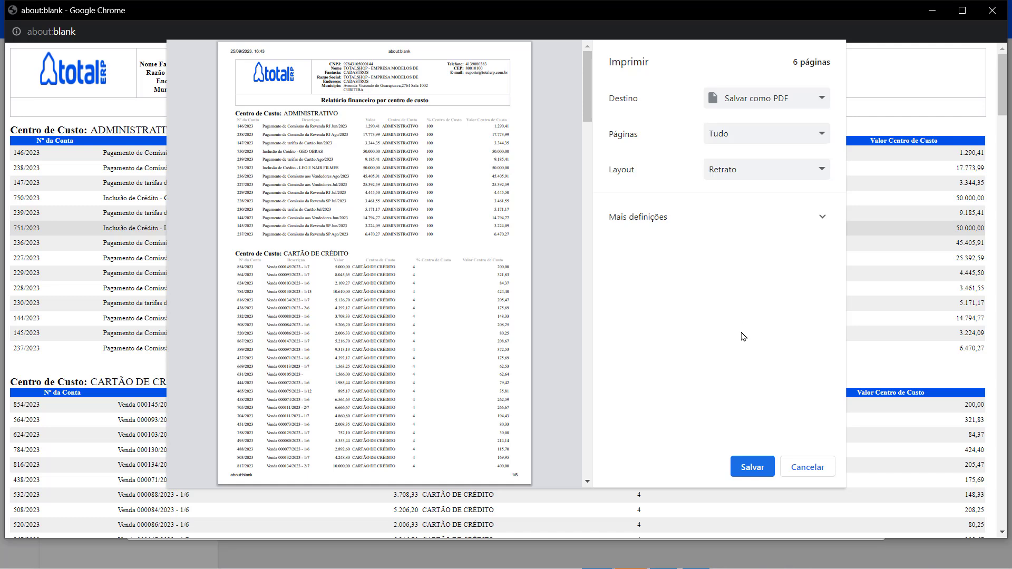
{"action": "left_click", "coordinate": [751, 468]}
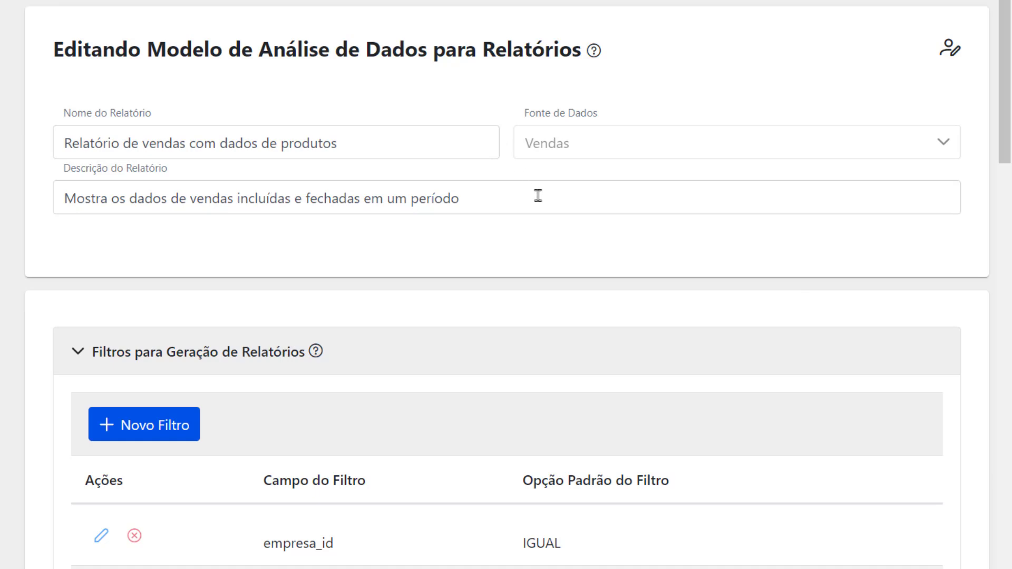
Review the filters, grouping fields and analysis fields of the "Relatório de vendas com dados de produtos" model.
{"action": "scroll", "coordinate": [575, 182], "scroll_direction": "down", "scroll_amount": 5}
{"action": "scroll", "coordinate": [635, 123], "scroll_direction": "down", "scroll_amount": 2}
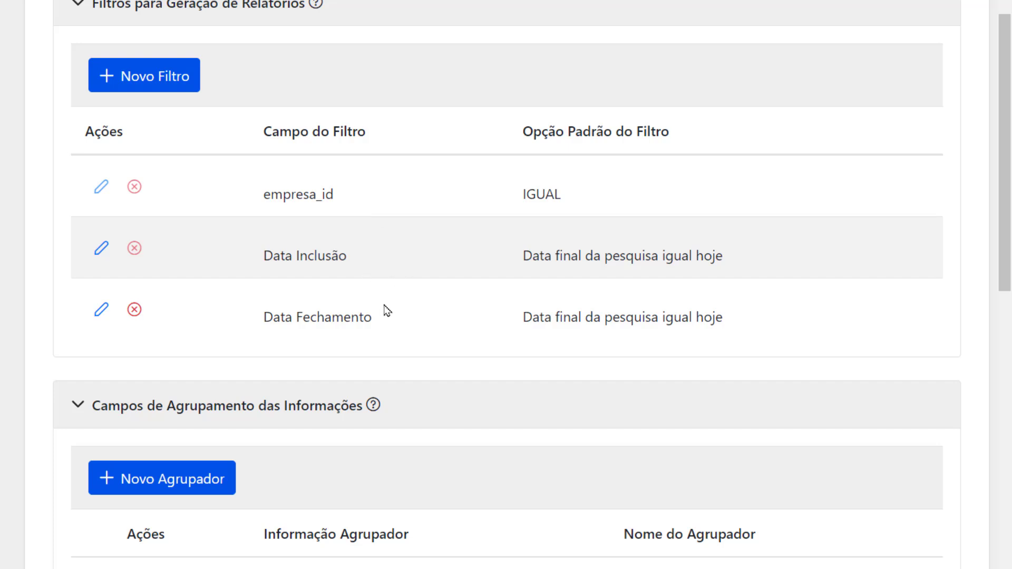
{"action": "scroll", "coordinate": [428, 308], "scroll_direction": "down", "scroll_amount": 3}
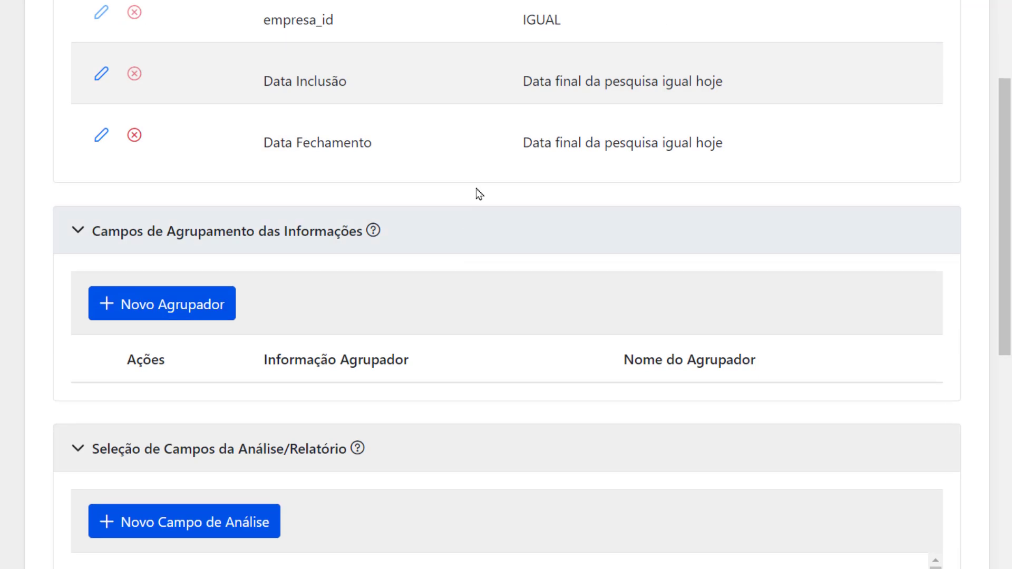
{"action": "scroll", "coordinate": [511, 201], "scroll_direction": "down", "scroll_amount": 3}
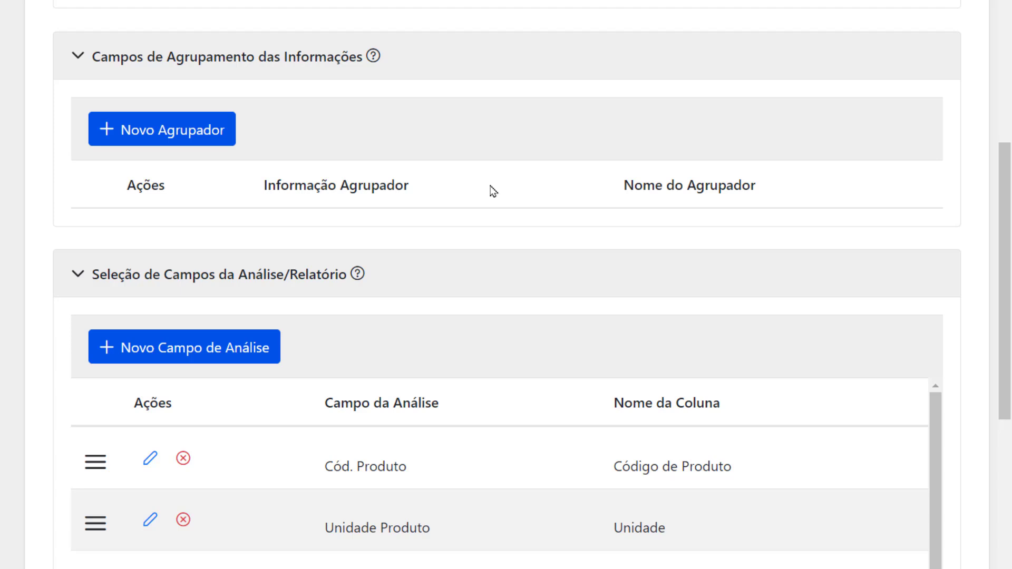
{"action": "scroll", "coordinate": [488, 195], "scroll_direction": "down", "scroll_amount": 6}
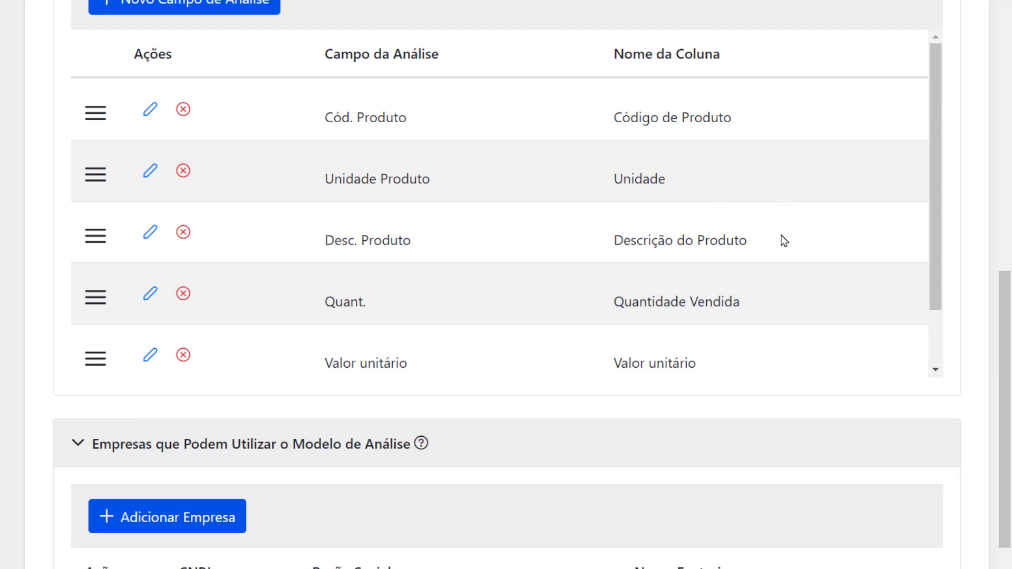
{"action": "scroll", "coordinate": [785, 237], "scroll_direction": "down", "scroll_amount": 1}
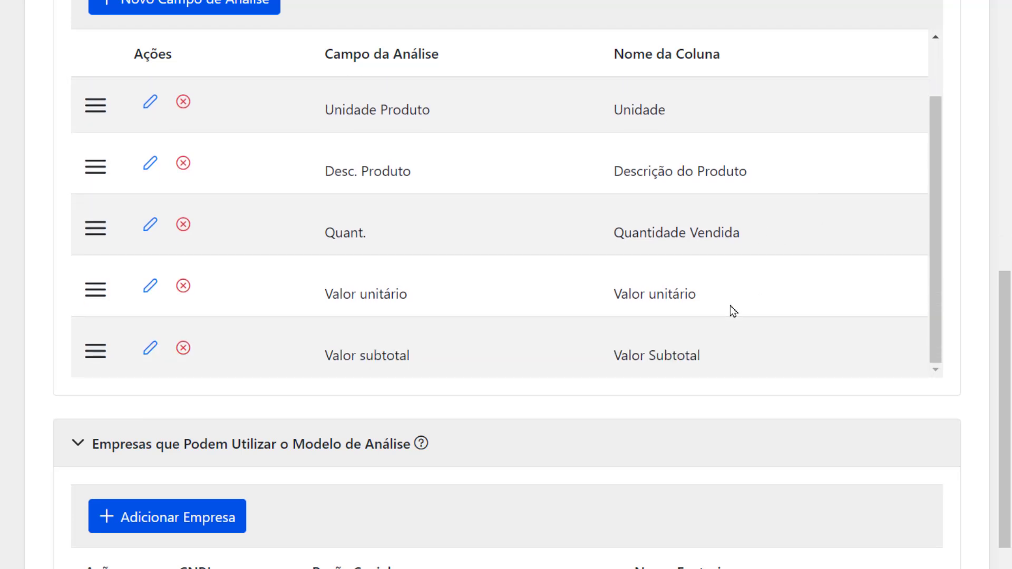
{"action": "scroll", "coordinate": [741, 310], "scroll_direction": "down", "scroll_amount": 3}
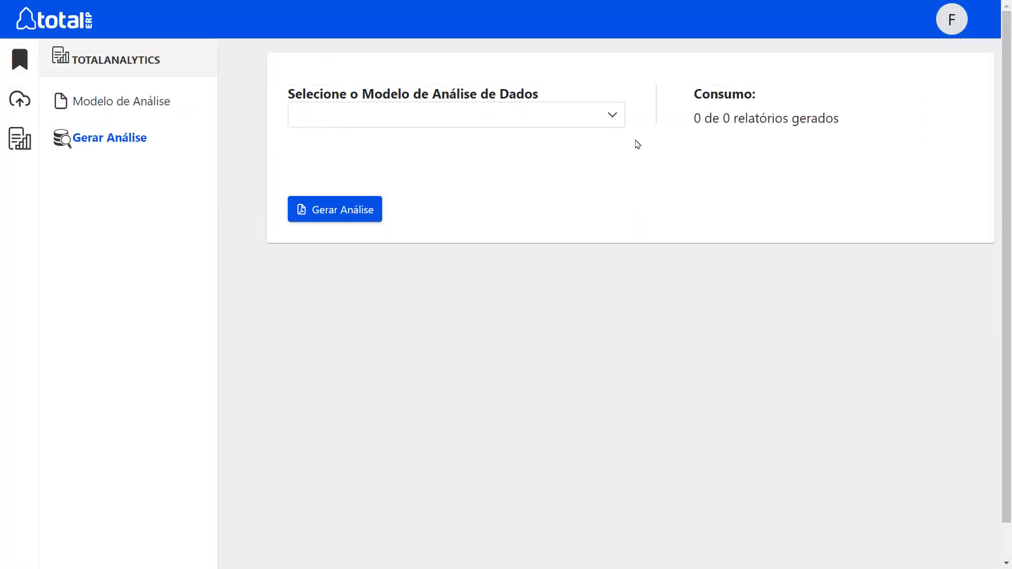
Generate "Relatório de vendas com dados de produtos" for TOTALSHOP - EMPRESA MODELOS DE CADASTROS with Data Inclusão and Data Fechamento both 01/09/2023 to 25/09/2023.
{"action": "left_click", "coordinate": [611, 115]}
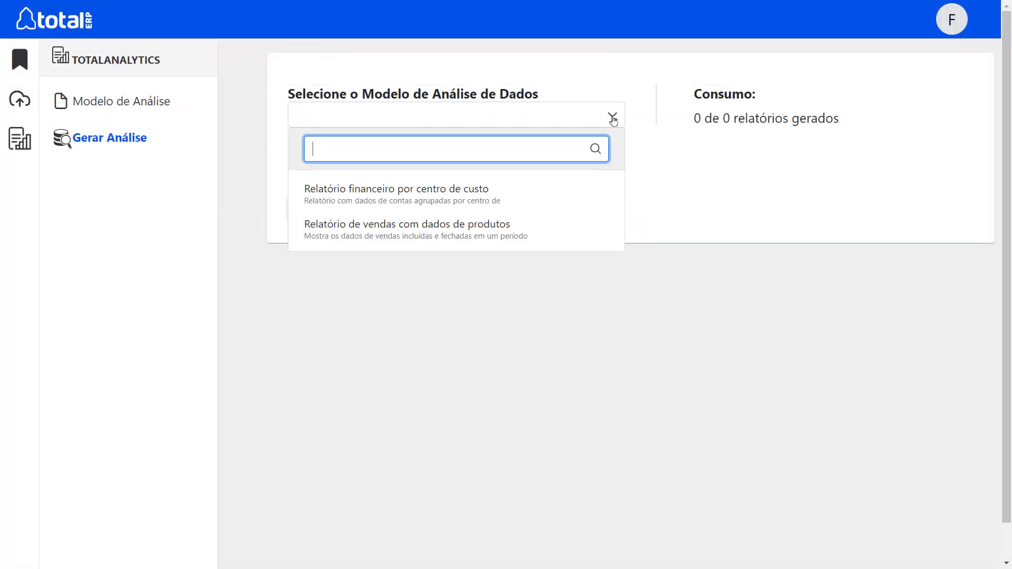
{"action": "left_click", "coordinate": [543, 232]}
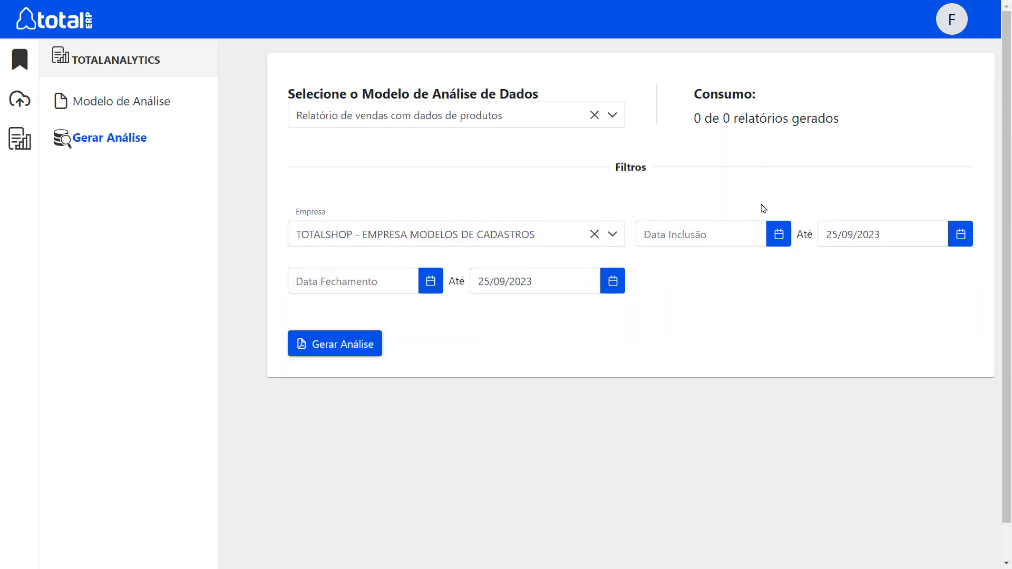
{"action": "left_click", "coordinate": [778, 234]}
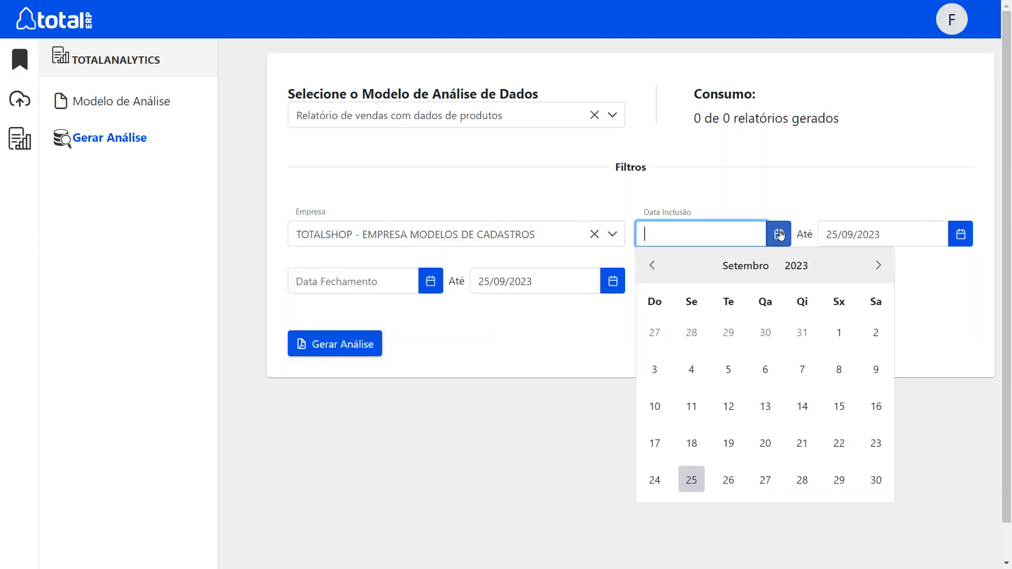
{"action": "left_click", "coordinate": [839, 334]}
{"action": "left_click", "coordinate": [429, 284]}
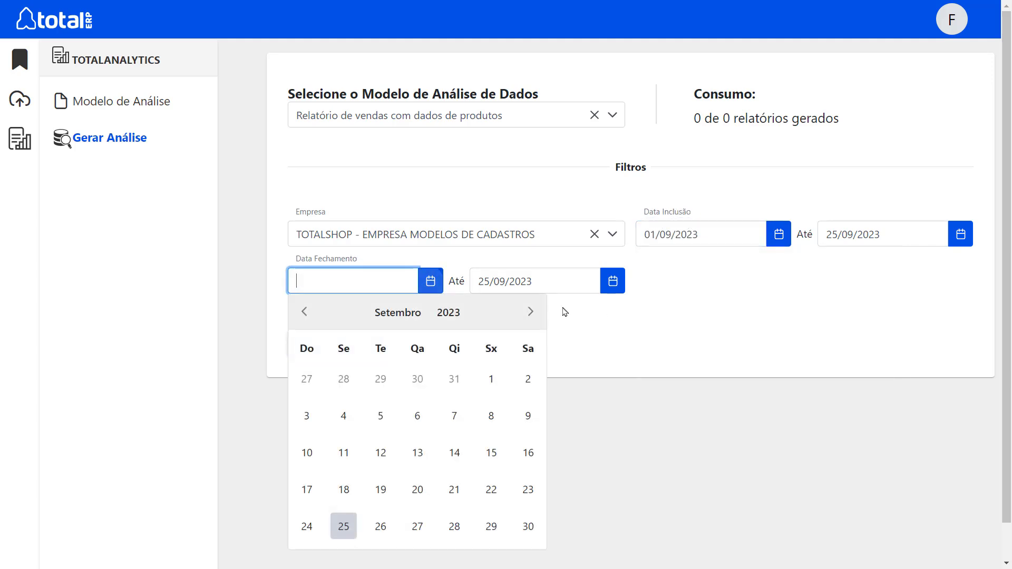
{"action": "left_click", "coordinate": [490, 377]}
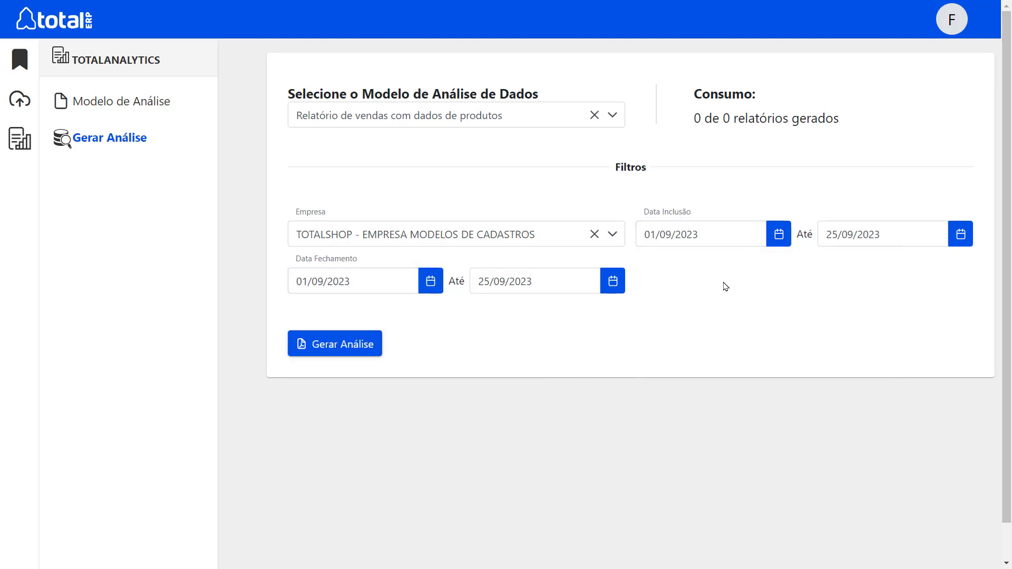
{"action": "left_click", "coordinate": [368, 348]}
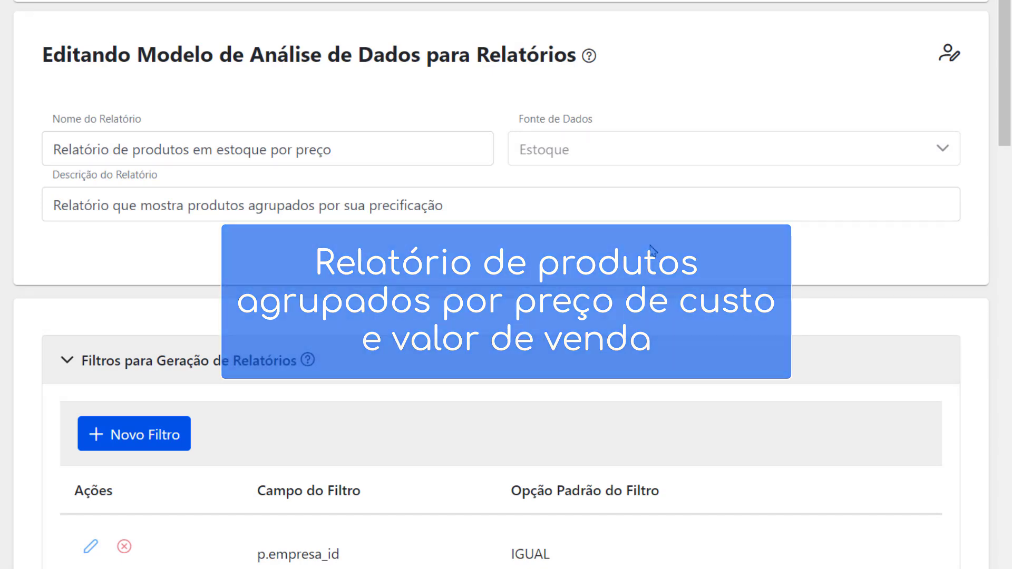
Review the filters, grouping fields and analysis fields of the "Relatório de produtos em estoque por preço" model.
{"action": "scroll", "coordinate": [691, 264], "scroll_direction": "down", "scroll_amount": 6}
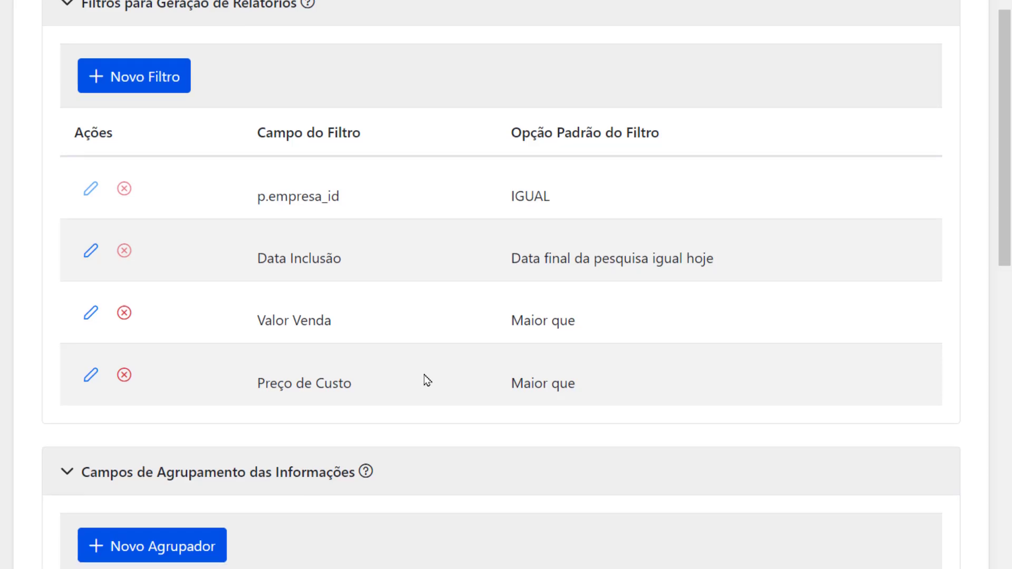
{"action": "scroll", "coordinate": [420, 384], "scroll_direction": "down", "scroll_amount": 5}
{"action": "scroll", "coordinate": [527, 242], "scroll_direction": "down", "scroll_amount": 1}
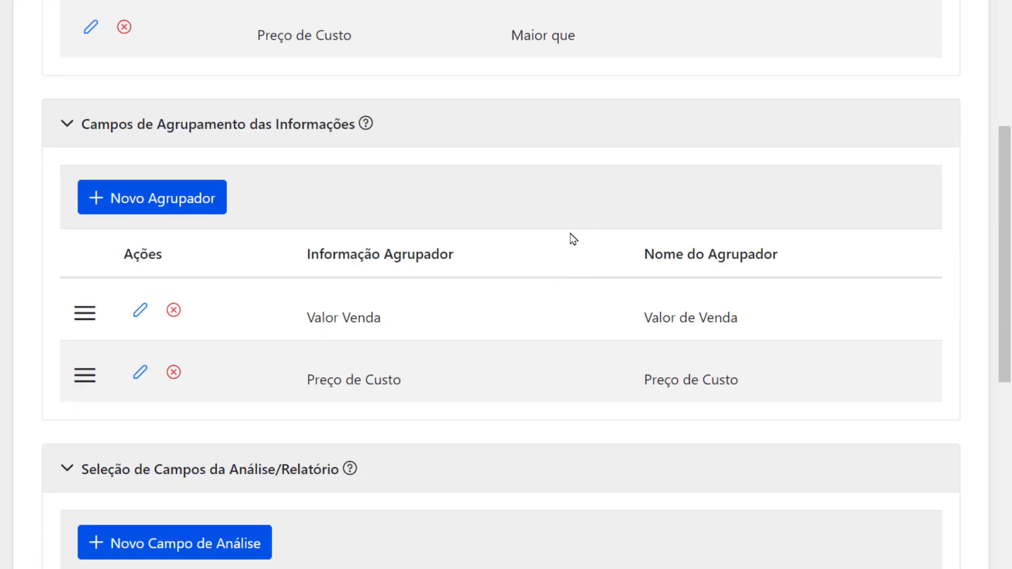
{"action": "scroll", "coordinate": [564, 211], "scroll_direction": "down", "scroll_amount": 3}
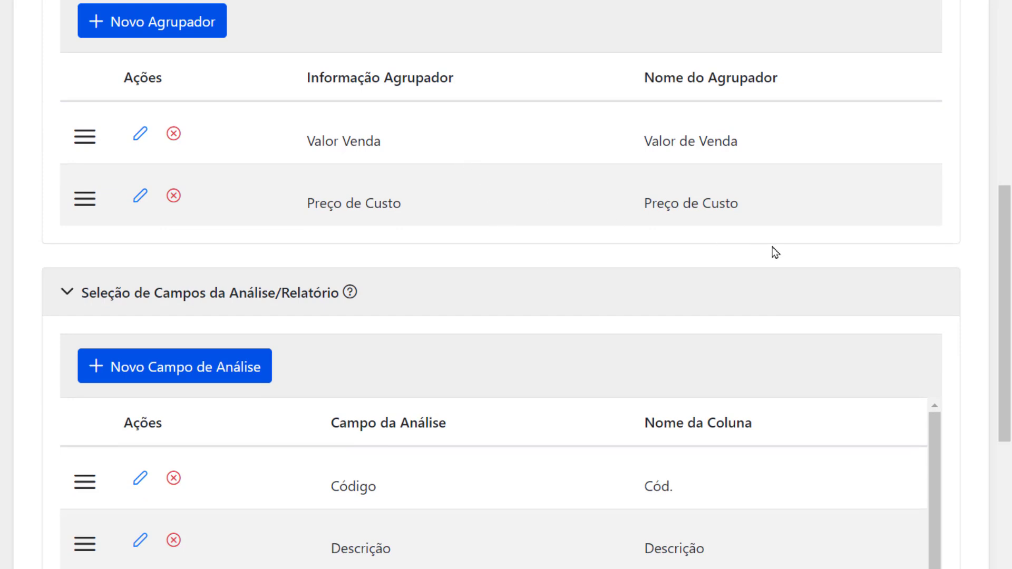
{"action": "scroll", "coordinate": [933, 277], "scroll_direction": "down", "scroll_amount": 5}
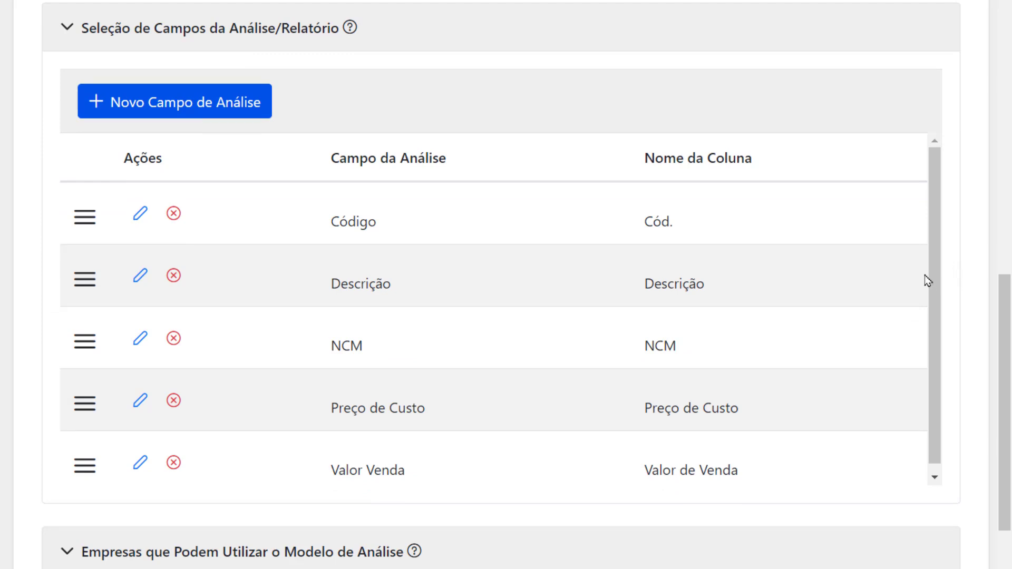
{"action": "scroll", "coordinate": [915, 290], "scroll_direction": "down", "scroll_amount": 1}
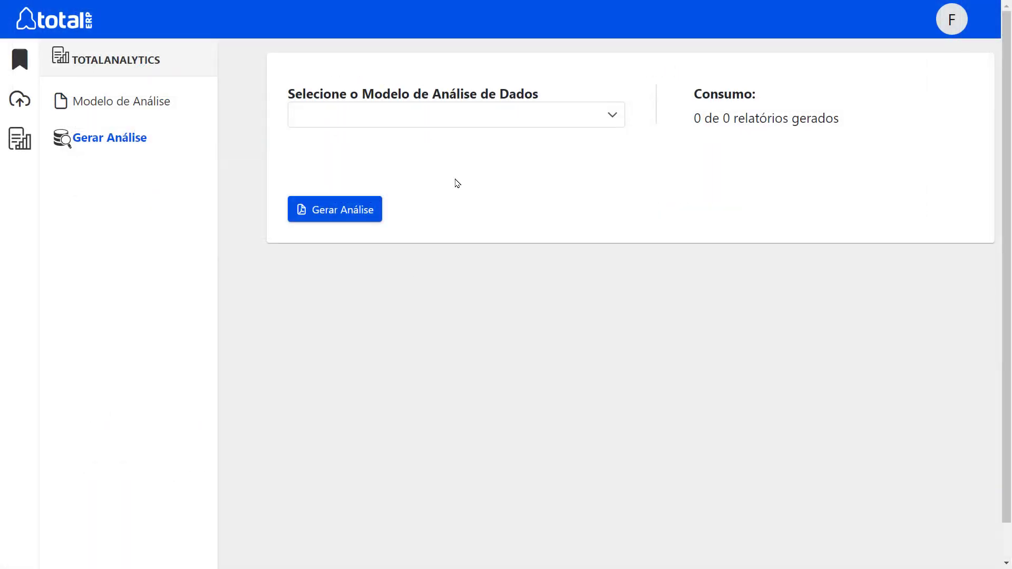
Generate "Relatório de produtos em estoque por preço" with Data Inclusão 01/06/2023 to 01/06/2023, Valor Venda Menor que 50,00 and Preço de Custo Menor ou igual á 50,00.
{"action": "left_click", "coordinate": [613, 117]}
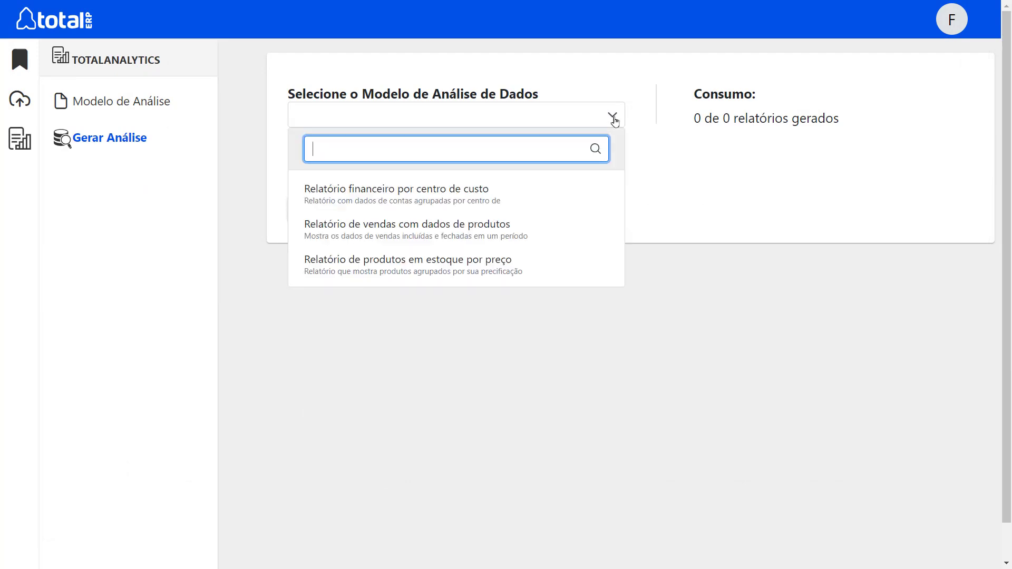
{"action": "left_click", "coordinate": [576, 273]}
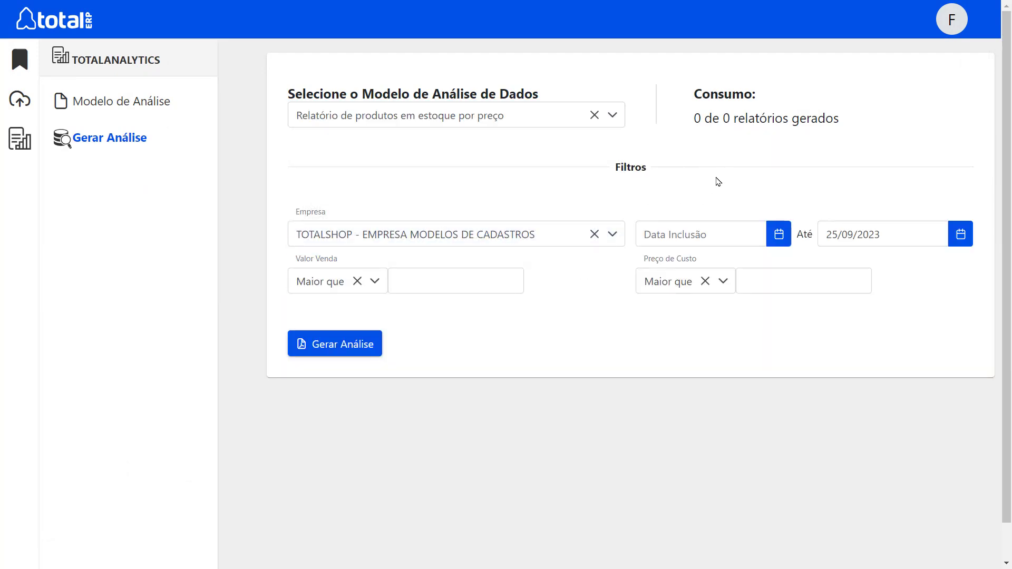
{"action": "left_click", "coordinate": [778, 234]}
{"action": "left_click", "coordinate": [574, 298]}
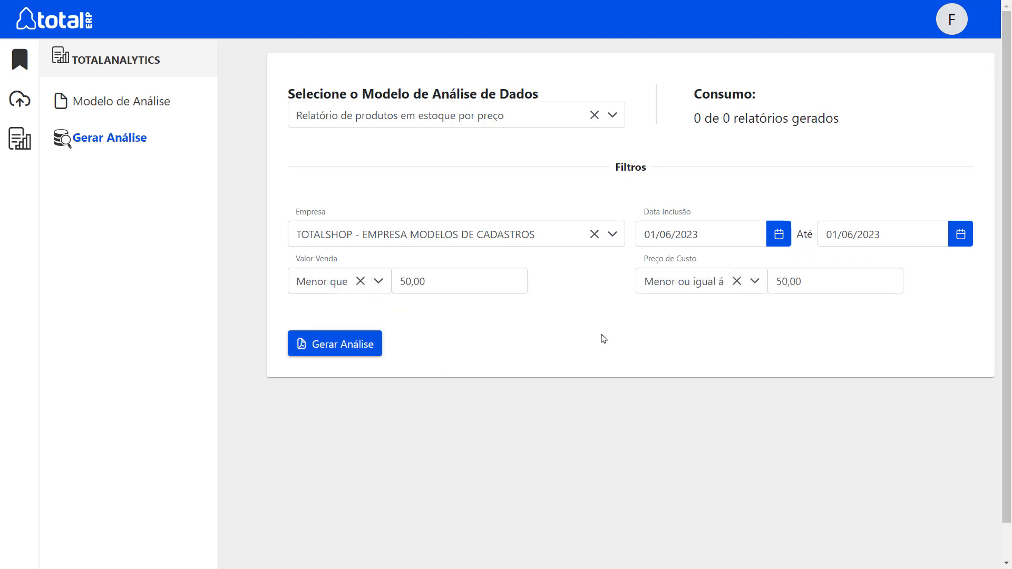
{"action": "left_click", "coordinate": [378, 346]}
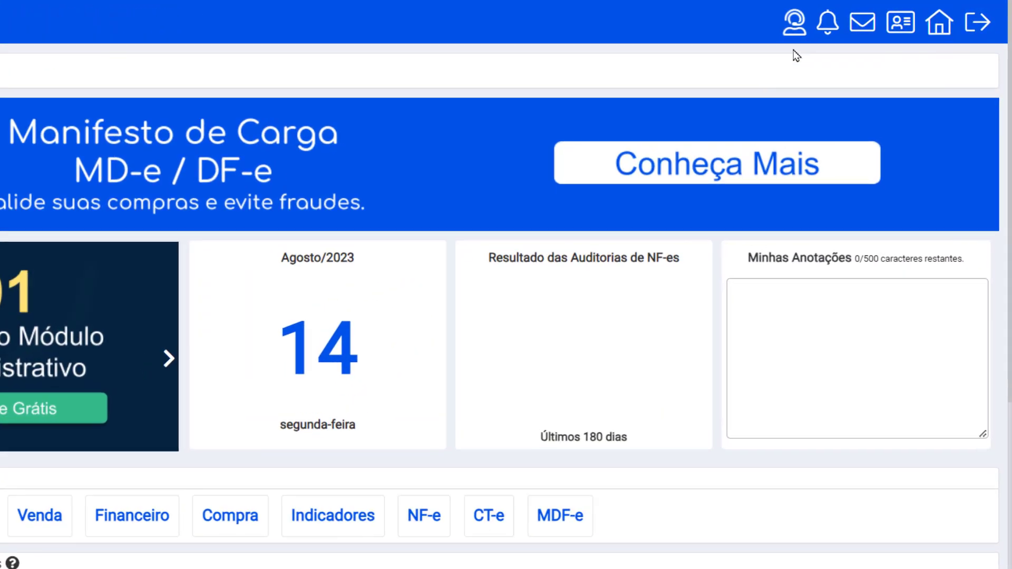
Open the support options on the Total ERP home page to see the available help channels.
{"action": "left_click", "coordinate": [795, 24]}
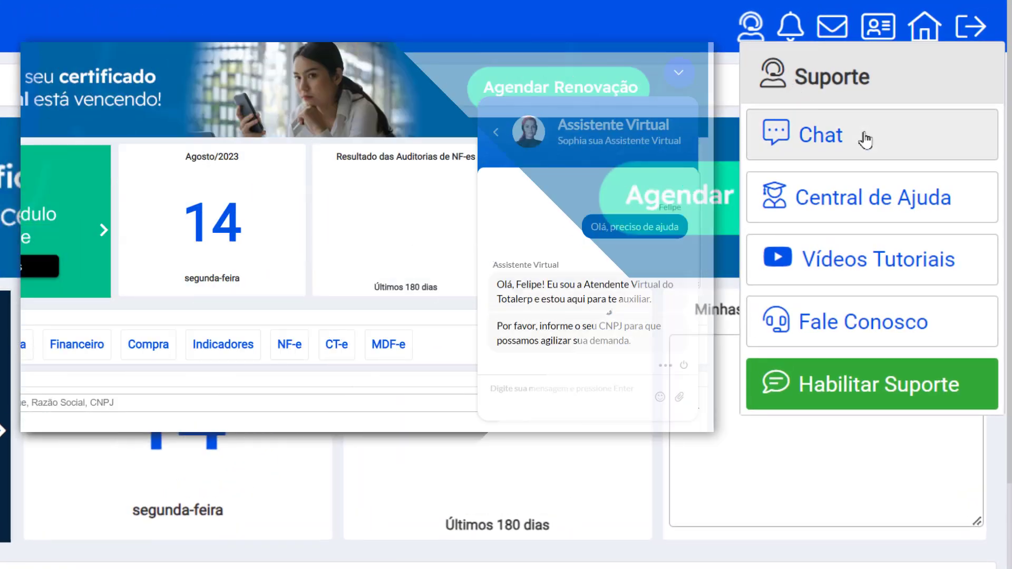